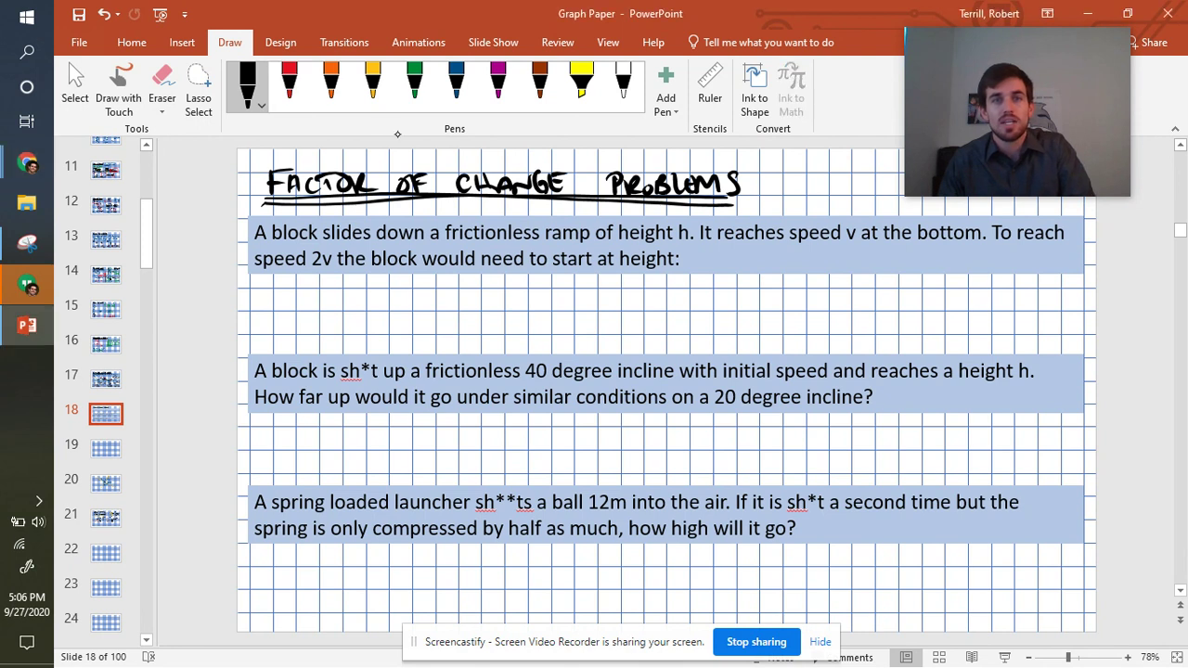
Underline the key words height, v and 2v in the first problem with the black pen
mouse_move(620, 245)
left_mouse_down()
mouse_move(661, 239)
mouse_move(622, 262)
mouse_move(680, 267)
mouse_move(660, 267)
mouse_move(617, 231)
mouse_move(665, 241)
left_mouse_up()
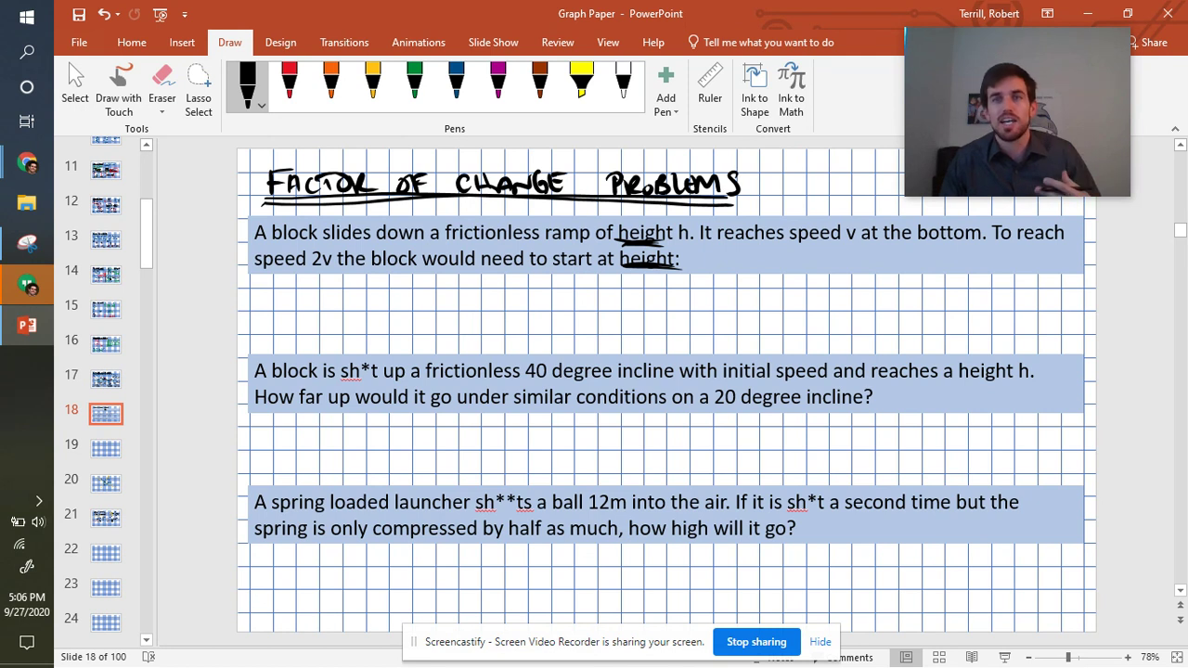
left_click_drag(835, 245, 858, 241)
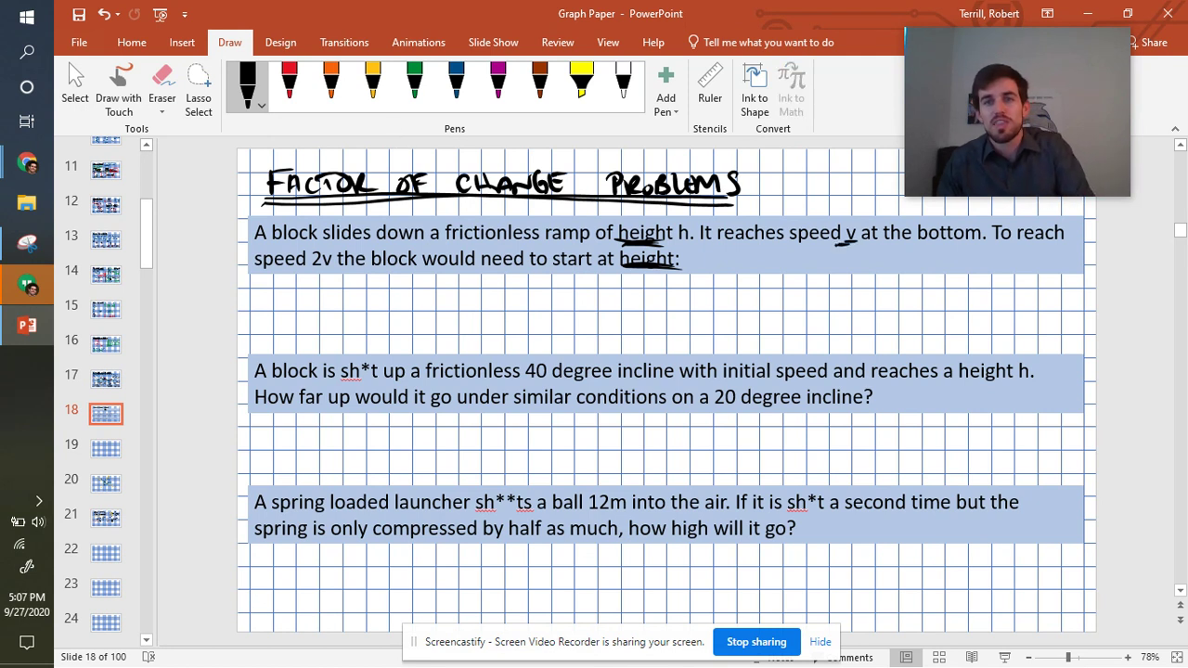
left_click_drag(308, 270, 330, 267)
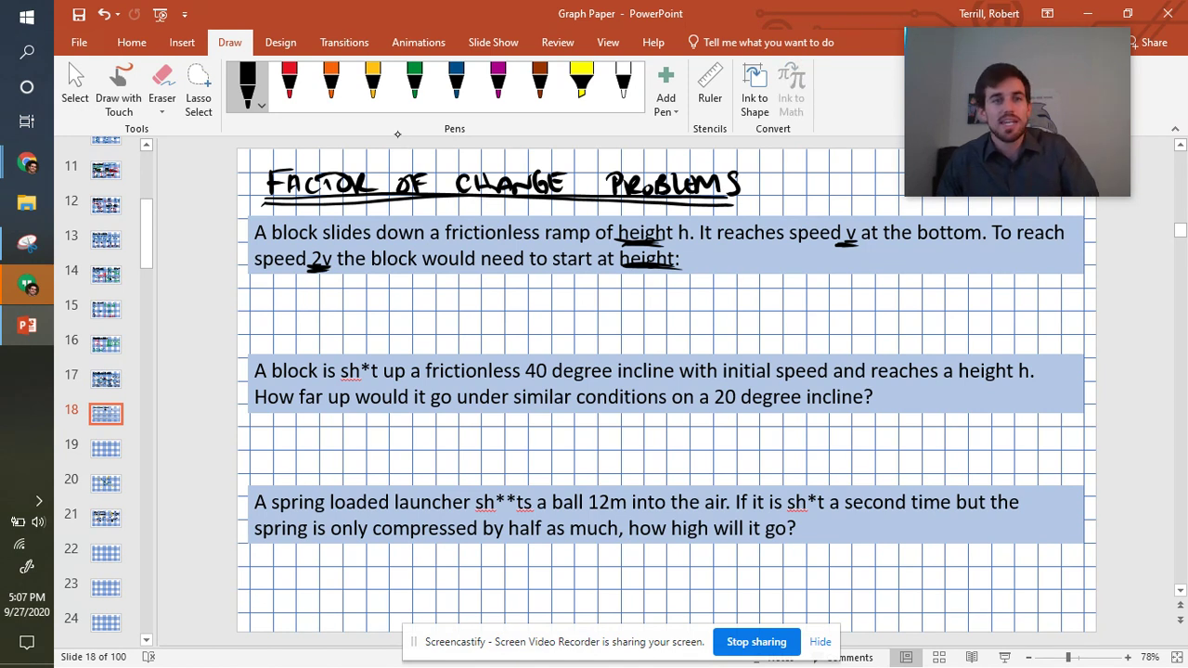
Sketch a ramp with a sliding block and arrow below the first problem, removing the stray line
left_click_drag(262, 288, 369, 341)
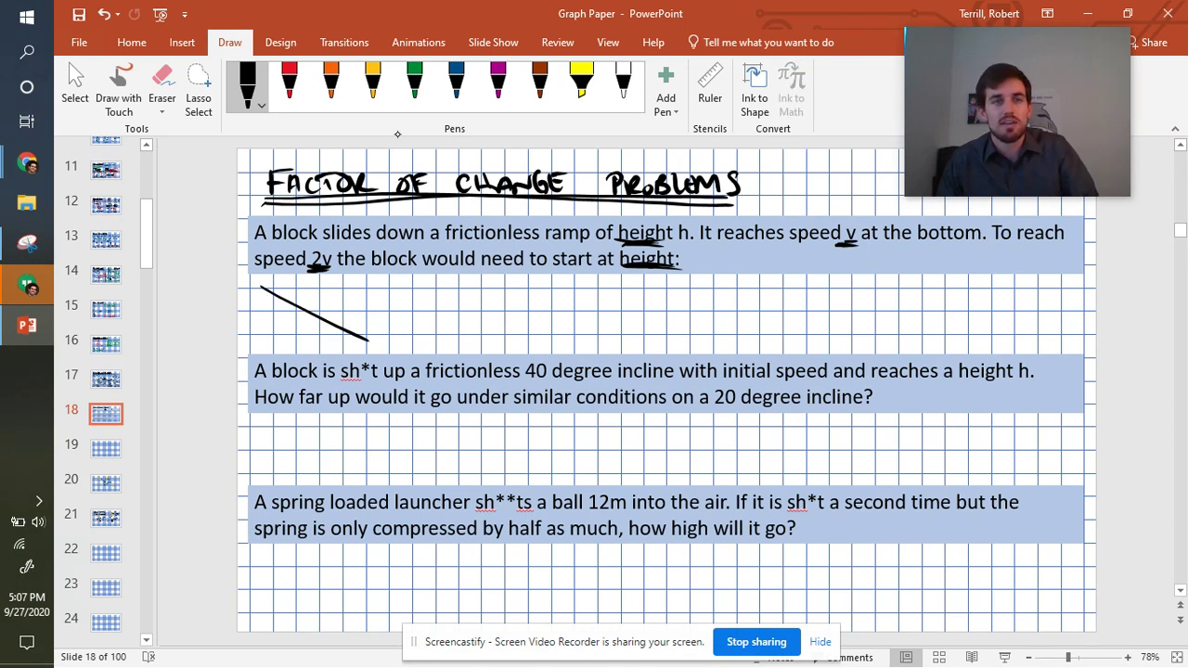
mouse_move(279, 283)
left_mouse_down()
mouse_move(377, 336)
mouse_move(370, 329)
mouse_move(519, 332)
left_mouse_up()
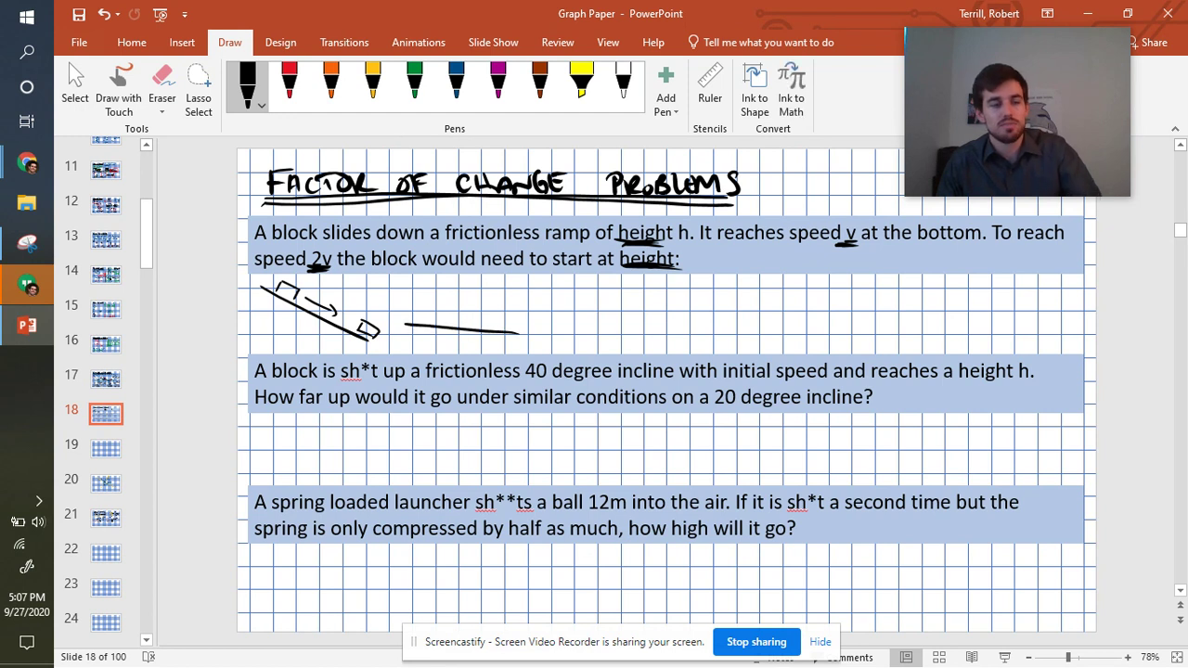
key("ctrl+z")
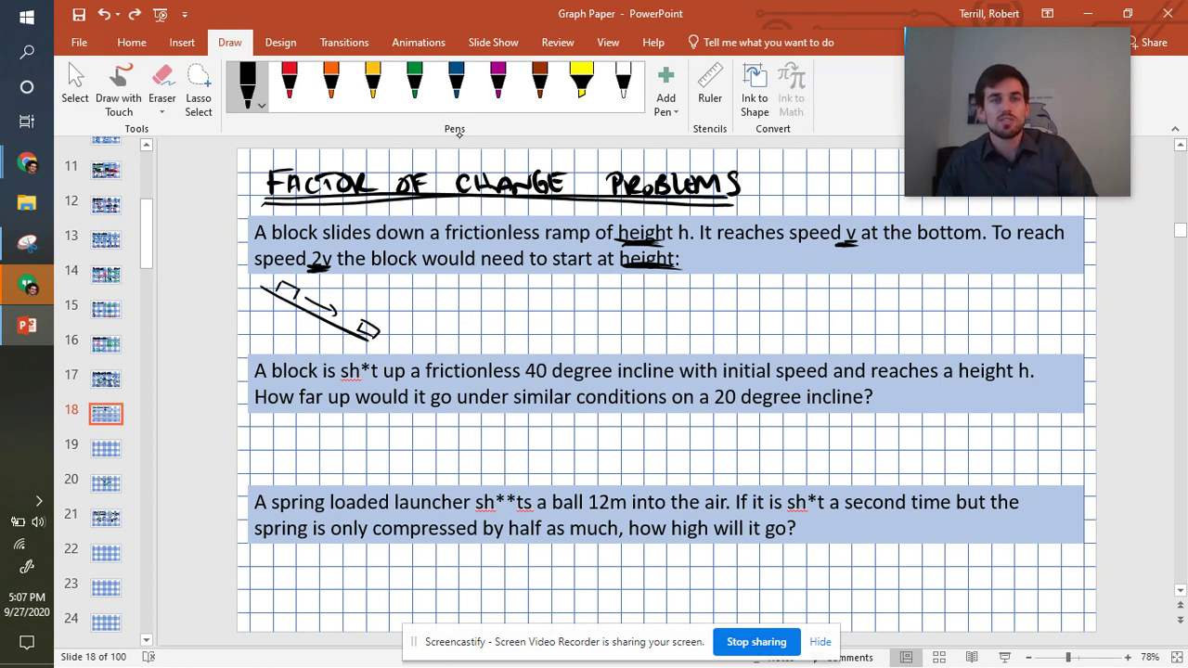
Draw an energy bar chart with a baseline and bars labelled U and K
left_click_drag(397, 329, 507, 332)
mouse_move(447, 284)
left_mouse_down()
mouse_move(446, 346)
mouse_move(402, 310)
mouse_move(423, 331)
left_mouse_up()
left_click_drag(397, 276, 423, 284)
mouse_move(459, 333)
left_mouse_down()
mouse_move(475, 304)
mouse_move(481, 332)
left_mouse_up()
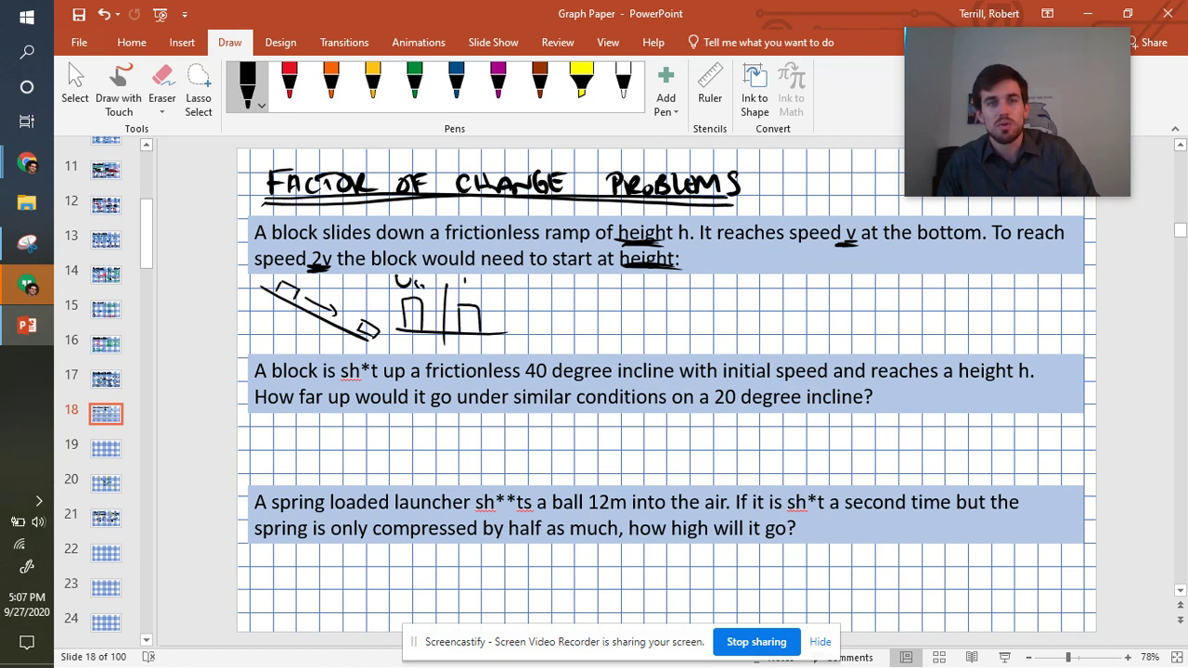
left_click_drag(465, 277, 466, 295)
left_click_drag(477, 278, 478, 297)
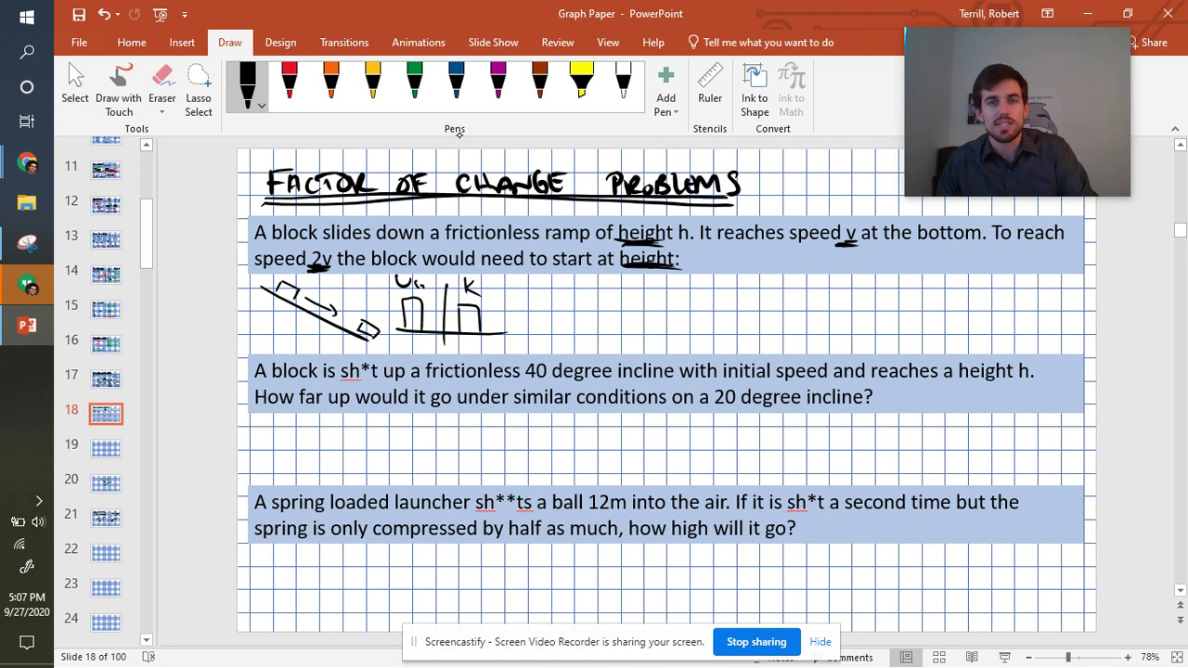
Write the equation mgh = ½mv² beside the bar chart
left_click_drag(547, 304, 588, 302)
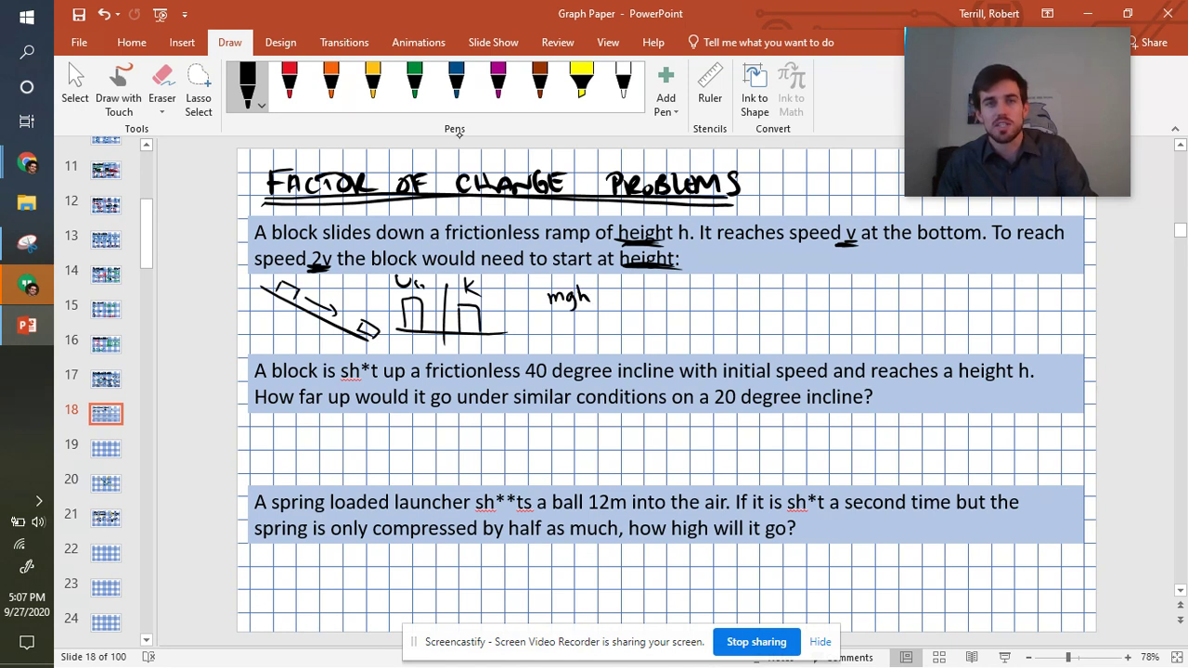
left_click_drag(624, 281, 624, 294)
mouse_move(619, 296)
left_mouse_down()
mouse_move(631, 308)
mouse_move(673, 291)
left_mouse_up()
left_click_drag(681, 281, 691, 289)
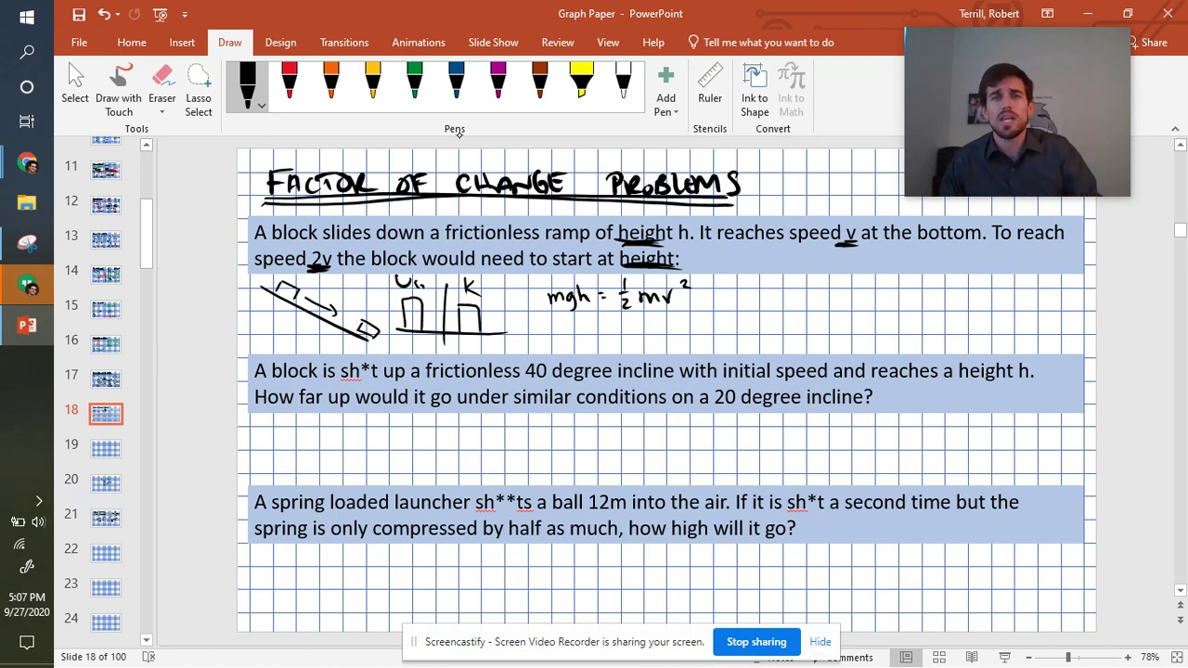
left_click(289, 84)
In red, circle 'height' and cross out the mass on both sides of mgh = ½mv²
mouse_move(627, 216)
left_mouse_down()
mouse_move(619, 225)
mouse_move(649, 216)
left_mouse_up()
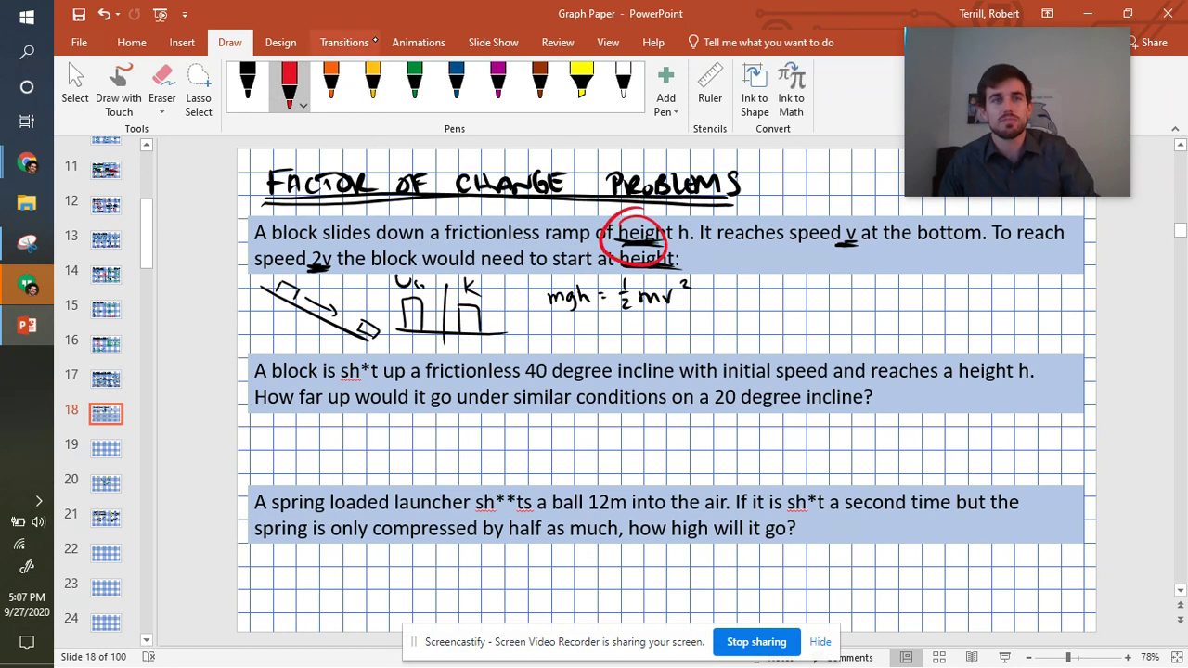
left_click_drag(548, 301, 561, 288)
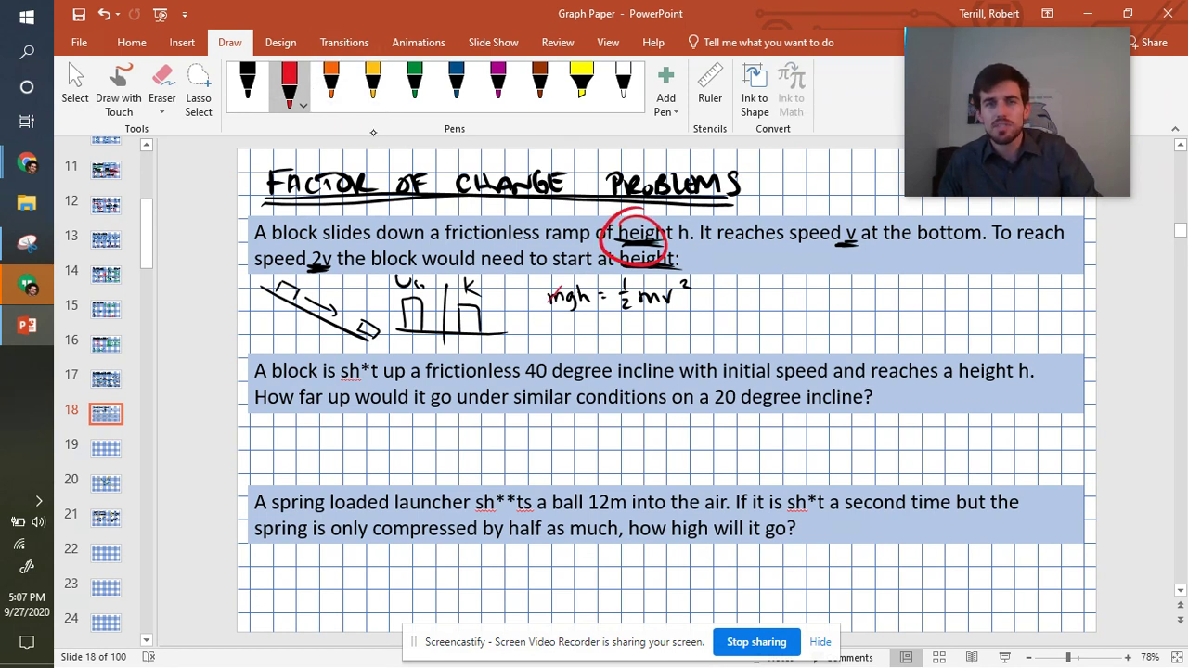
left_click_drag(655, 286, 641, 304)
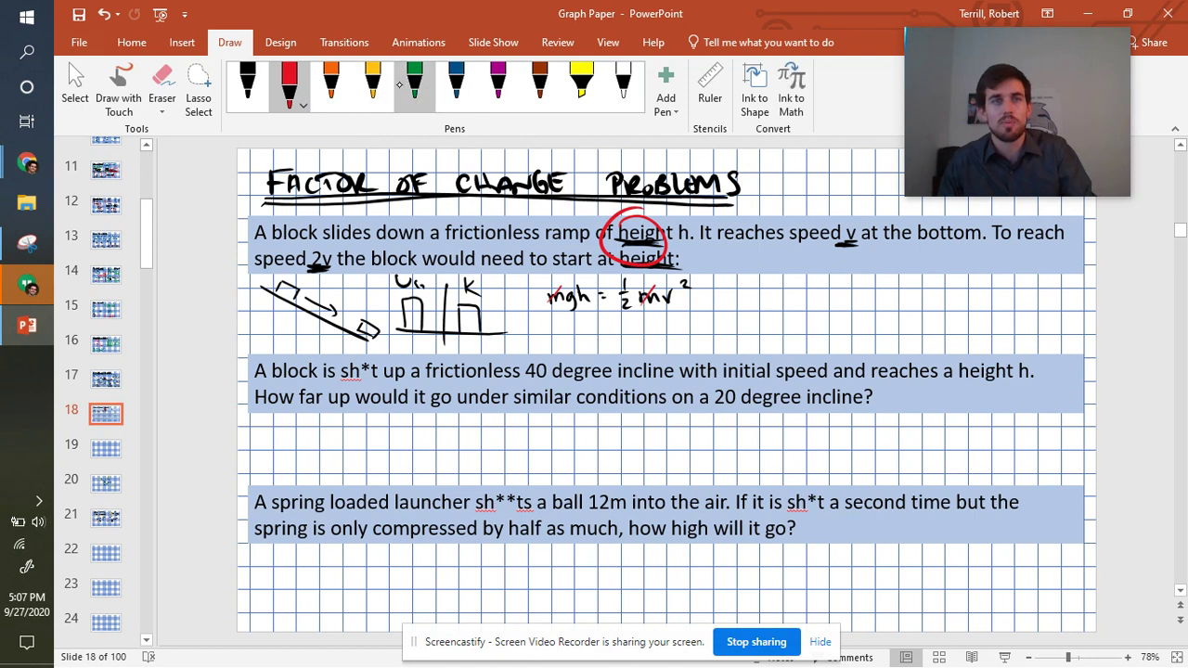
In black ink, write h = ½ v² over the denominator beneath the equation
left_click(247, 83)
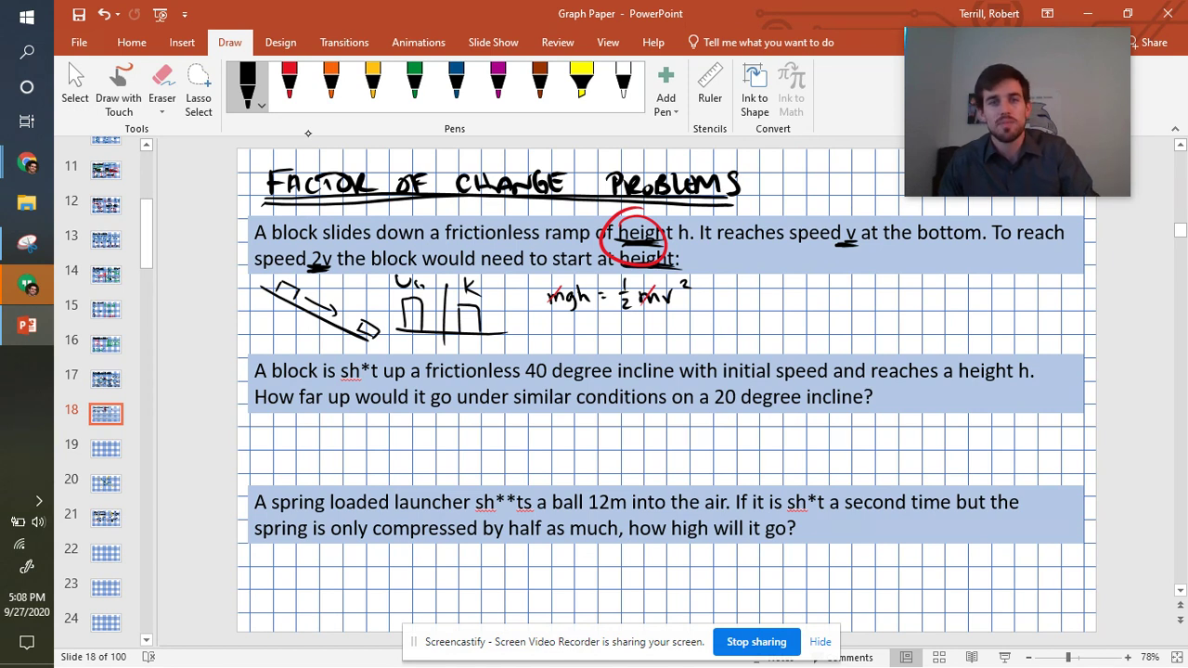
mouse_move(583, 317)
left_mouse_down()
mouse_move(584, 336)
mouse_move(611, 326)
left_mouse_up()
left_click_drag(603, 333, 635, 330)
mouse_move(625, 335)
left_mouse_down()
mouse_move(638, 342)
mouse_move(655, 315)
left_mouse_up()
mouse_move(659, 313)
left_mouse_down()
mouse_move(676, 330)
mouse_move(651, 345)
mouse_move(664, 344)
left_mouse_up()
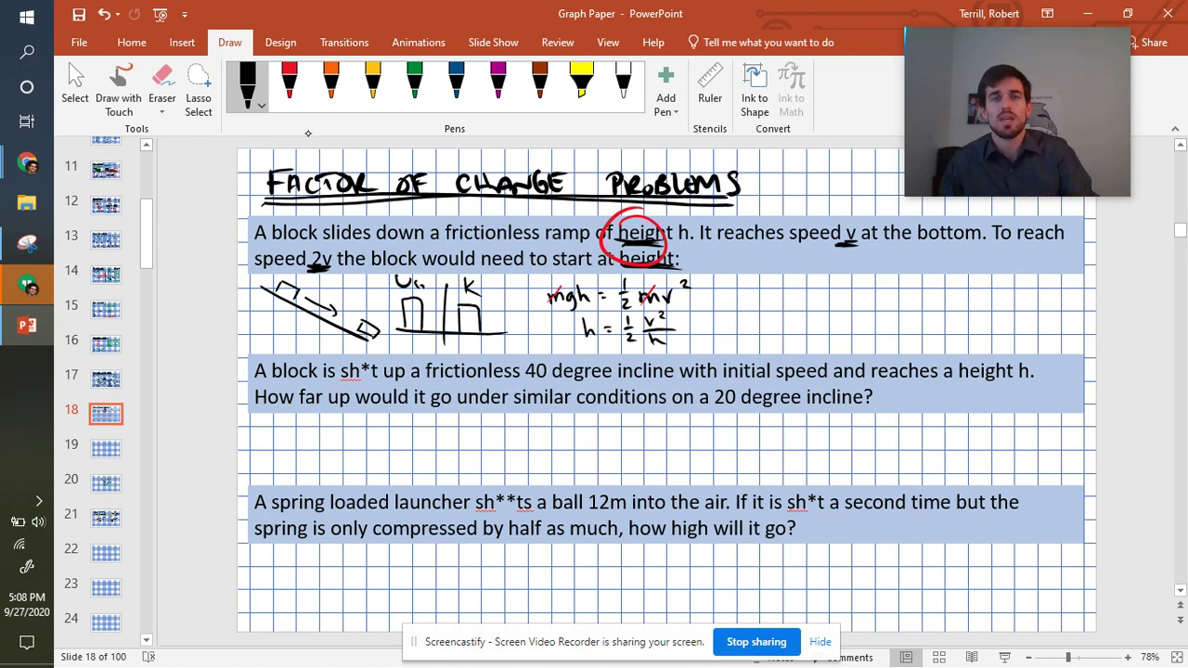
Write the ratio h = (1)(2)² beside the derivation and correct the earlier denominator to g
mouse_move(771, 276)
left_mouse_down()
mouse_move(772, 303)
mouse_move(798, 287)
left_mouse_up()
left_click_drag(789, 292, 798, 292)
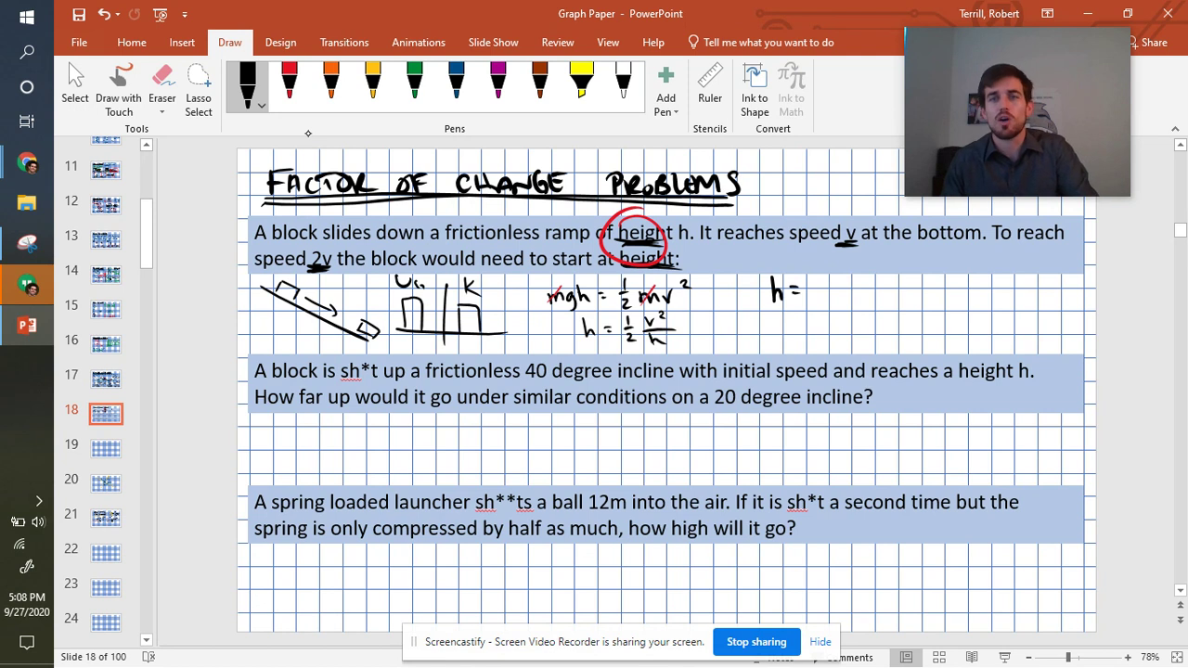
mouse_move(810, 275)
left_mouse_down()
mouse_move(808, 308)
mouse_move(817, 304)
left_mouse_up()
left_click_drag(824, 272, 827, 306)
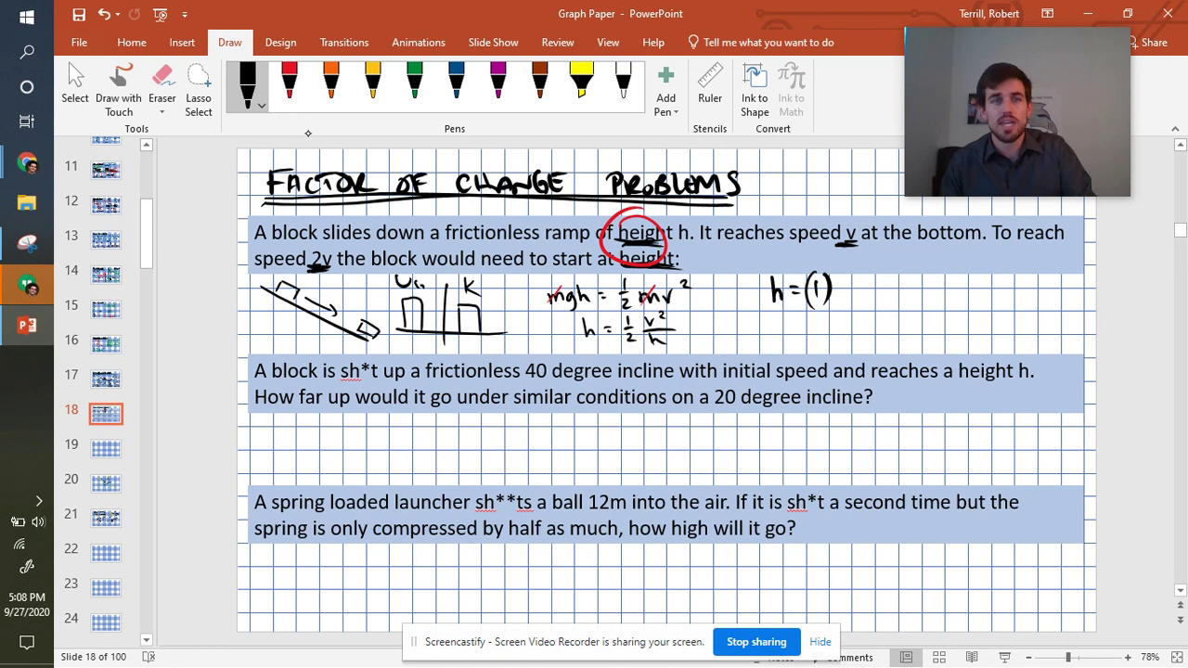
mouse_move(846, 268)
left_mouse_down()
mouse_move(840, 284)
mouse_move(860, 278)
left_mouse_up()
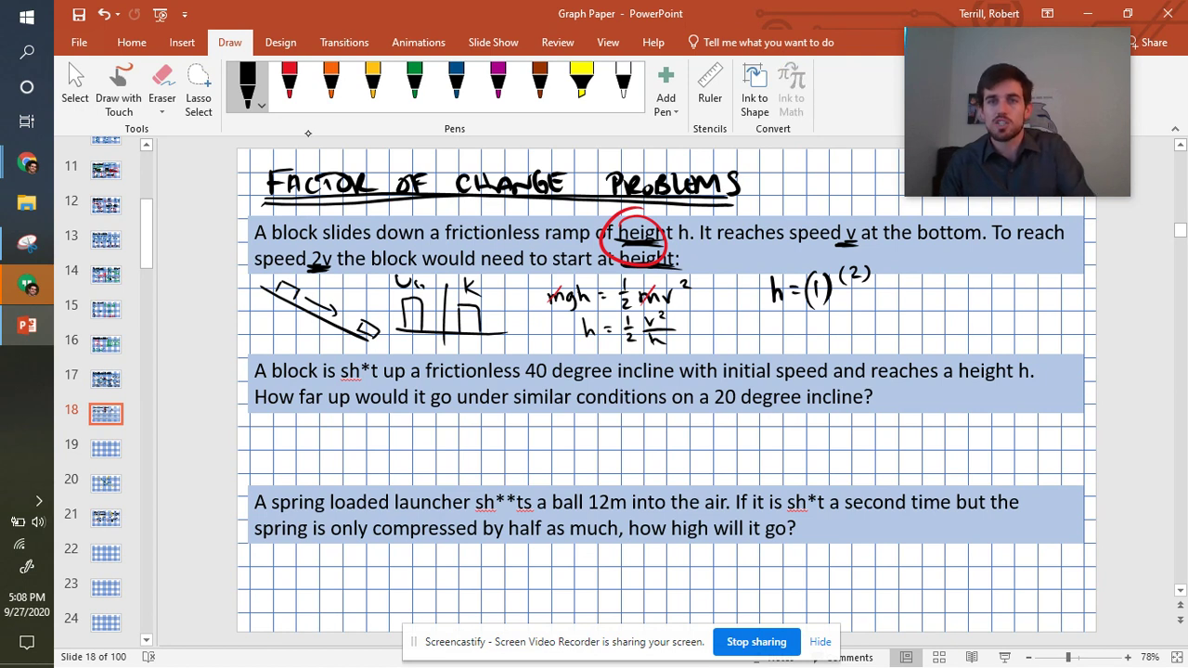
left_click_drag(873, 257, 880, 284)
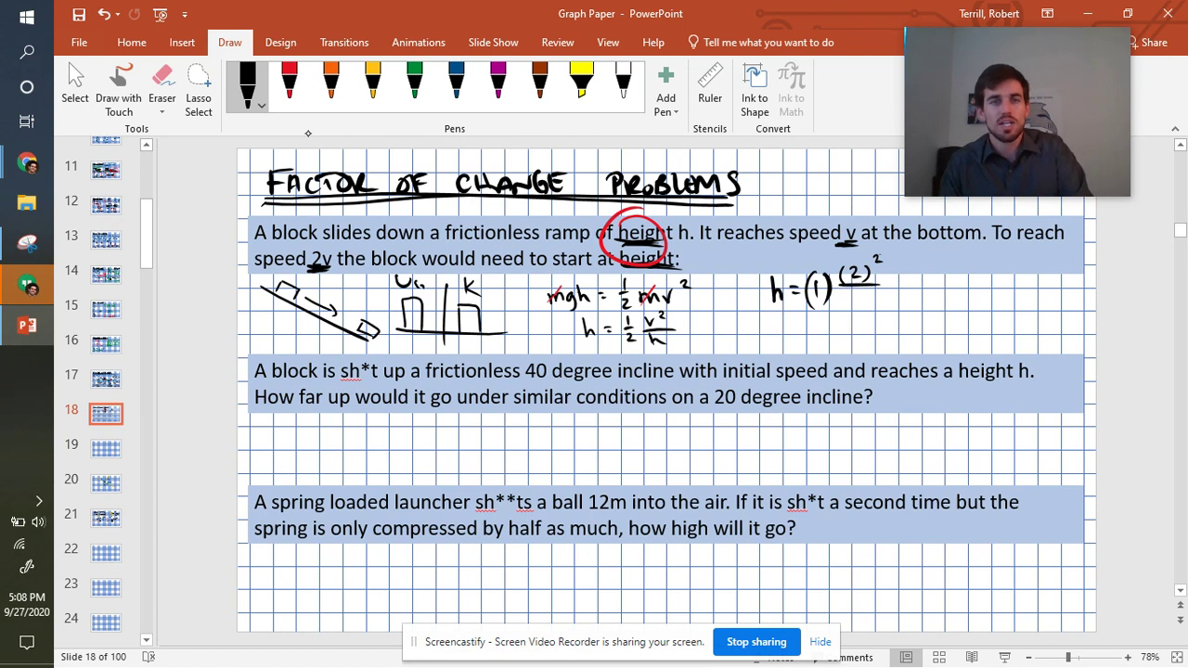
left_click_drag(649, 336, 660, 354)
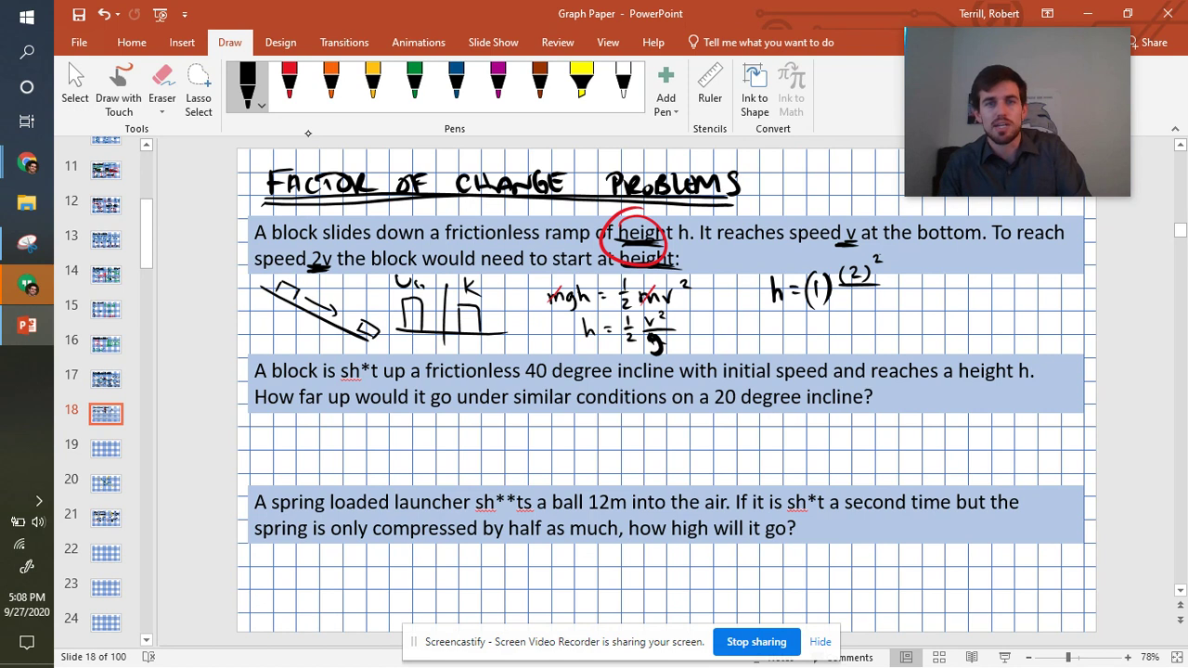
Add the denominator (1) under (2)², an equals sign, and cross out the ones
left_click_drag(848, 291, 844, 308)
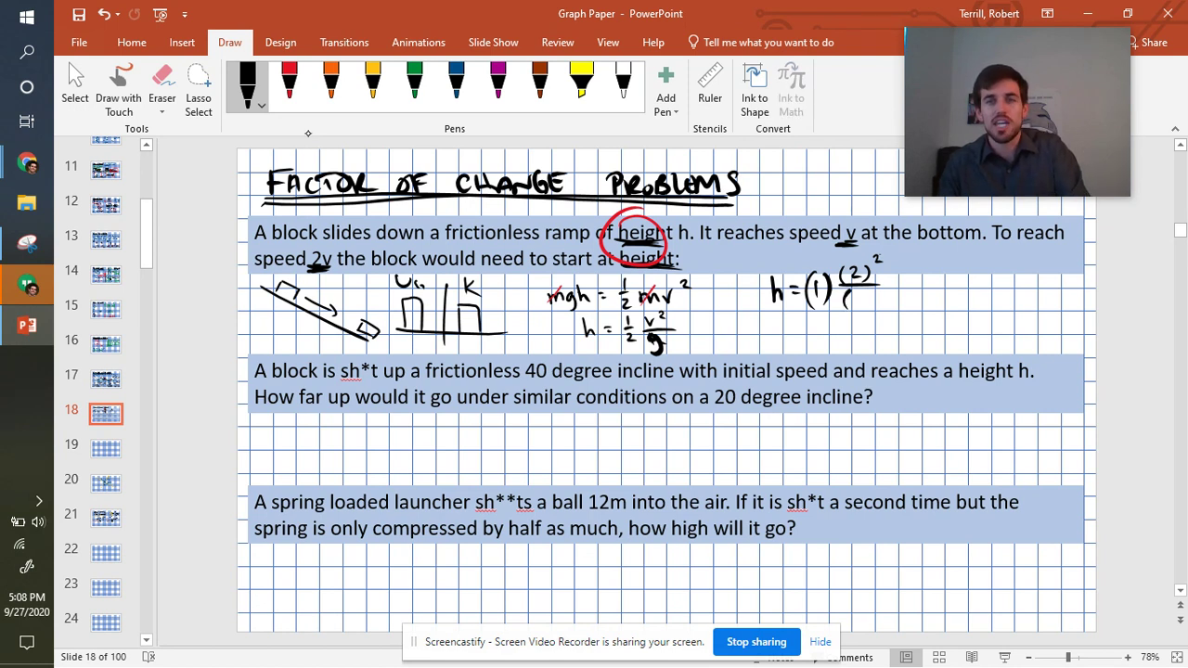
left_click_drag(856, 293, 856, 307)
left_click_drag(863, 291, 864, 308)
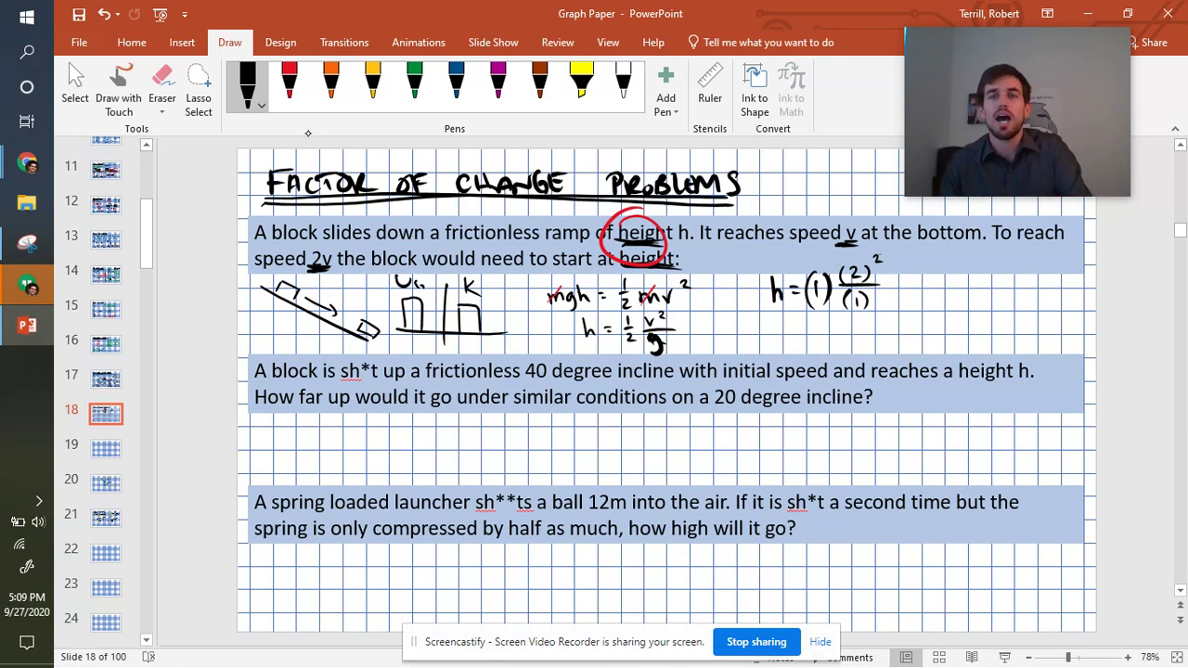
left_click_drag(895, 287, 906, 286)
left_click_drag(896, 290, 909, 291)
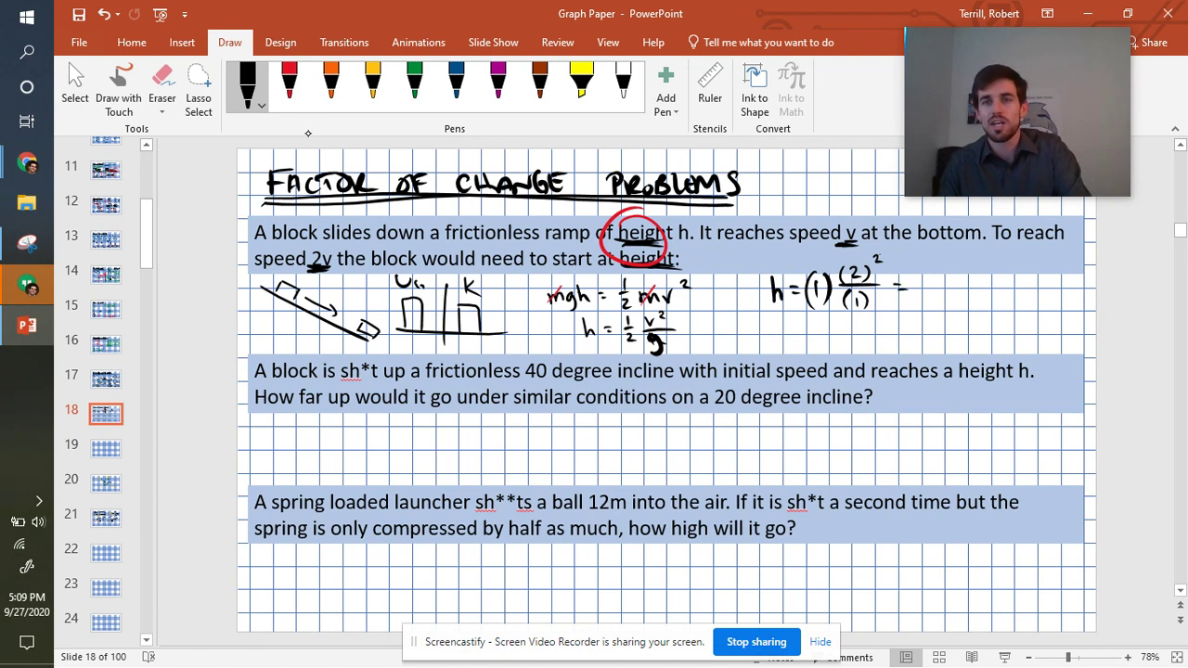
mouse_move(800, 273)
left_mouse_down()
mouse_move(833, 304)
mouse_move(849, 296)
mouse_move(873, 311)
left_mouse_up()
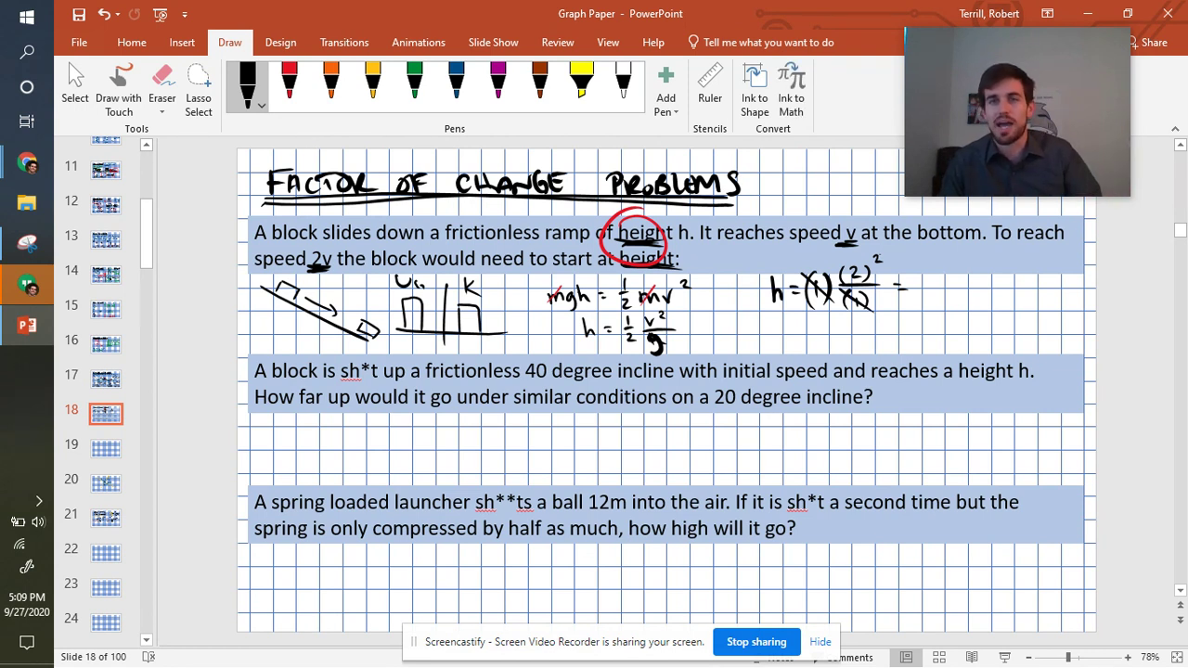
Write the answer 4, box and underline it, and circle the (2)²/(1) fraction
left_click_drag(921, 275, 944, 302)
mouse_move(944, 298)
left_mouse_down()
mouse_move(945, 269)
mouse_move(914, 264)
mouse_move(914, 300)
left_mouse_up()
left_click_drag(916, 307, 931, 307)
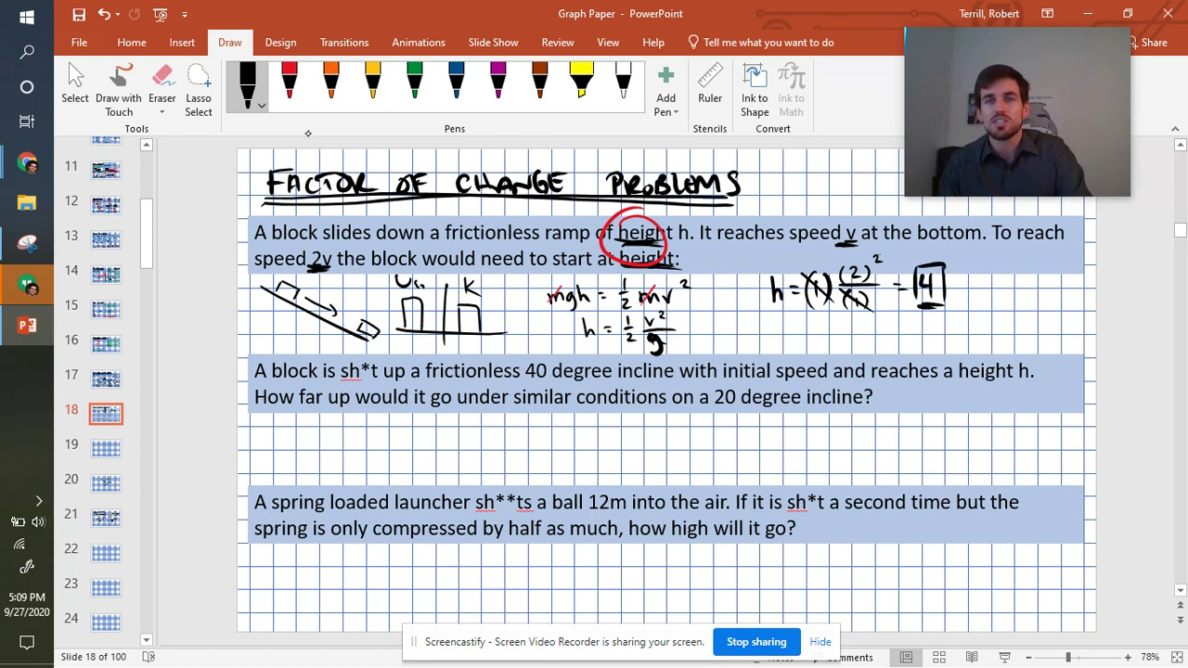
mouse_move(852, 245)
left_mouse_down()
mouse_move(864, 308)
mouse_move(872, 243)
left_mouse_up()
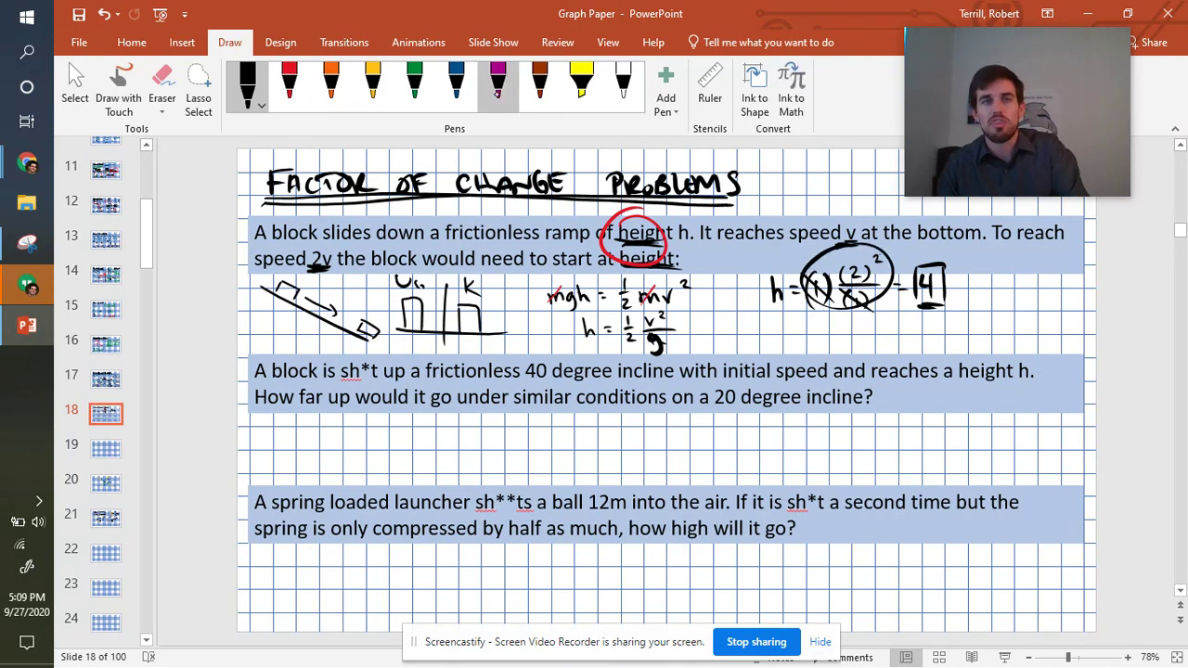
left_click(456, 83)
In blue, write a boxed 4 before h to give 4h and mark the equals signs
left_click_drag(755, 277, 763, 291)
mouse_move(759, 279)
left_mouse_down()
mouse_move(759, 303)
mouse_move(791, 314)
mouse_move(731, 287)
mouse_move(790, 264)
left_mouse_up()
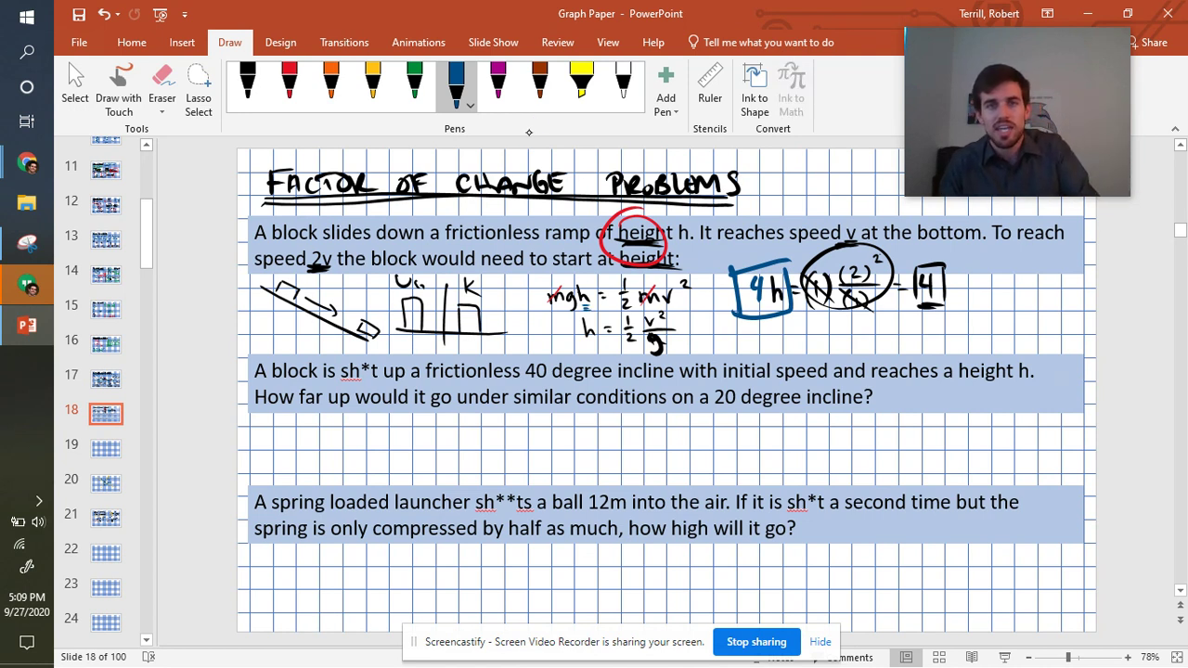
left_click_drag(661, 306, 678, 311)
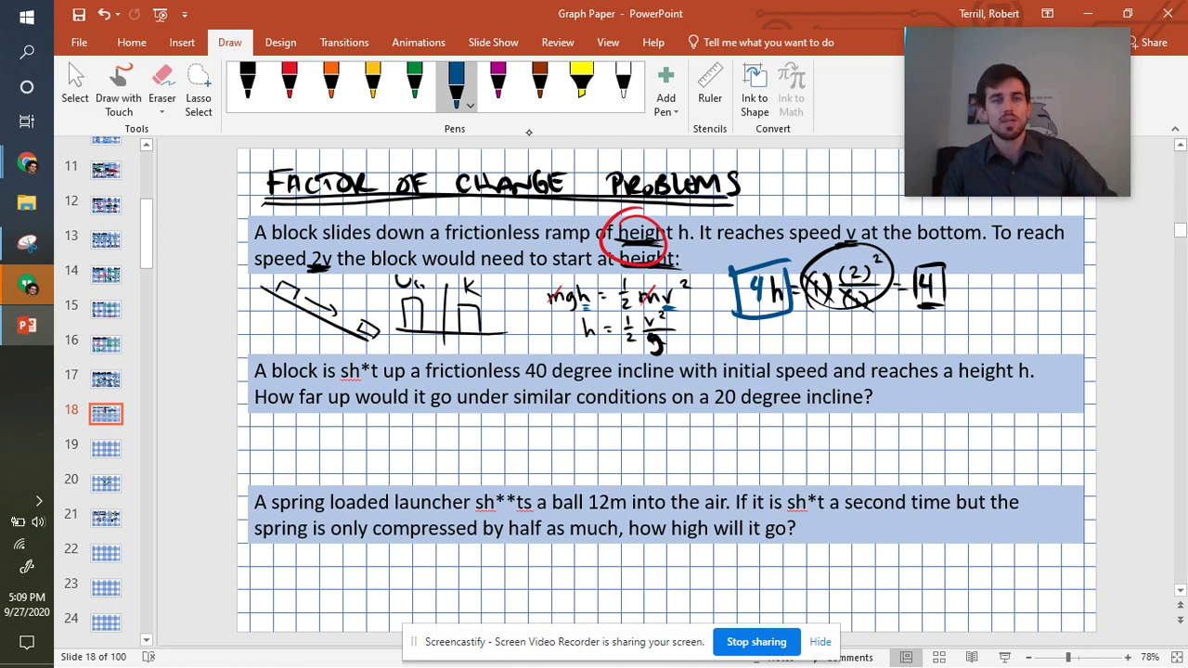
Sketch the incline under the second problem, labelling the distance L and angle θ
mouse_move(267, 483)
left_mouse_down()
mouse_move(371, 397)
mouse_move(263, 458)
mouse_move(274, 465)
mouse_move(303, 438)
mouse_move(304, 449)
mouse_move(327, 418)
mouse_move(334, 433)
mouse_move(310, 429)
left_mouse_up()
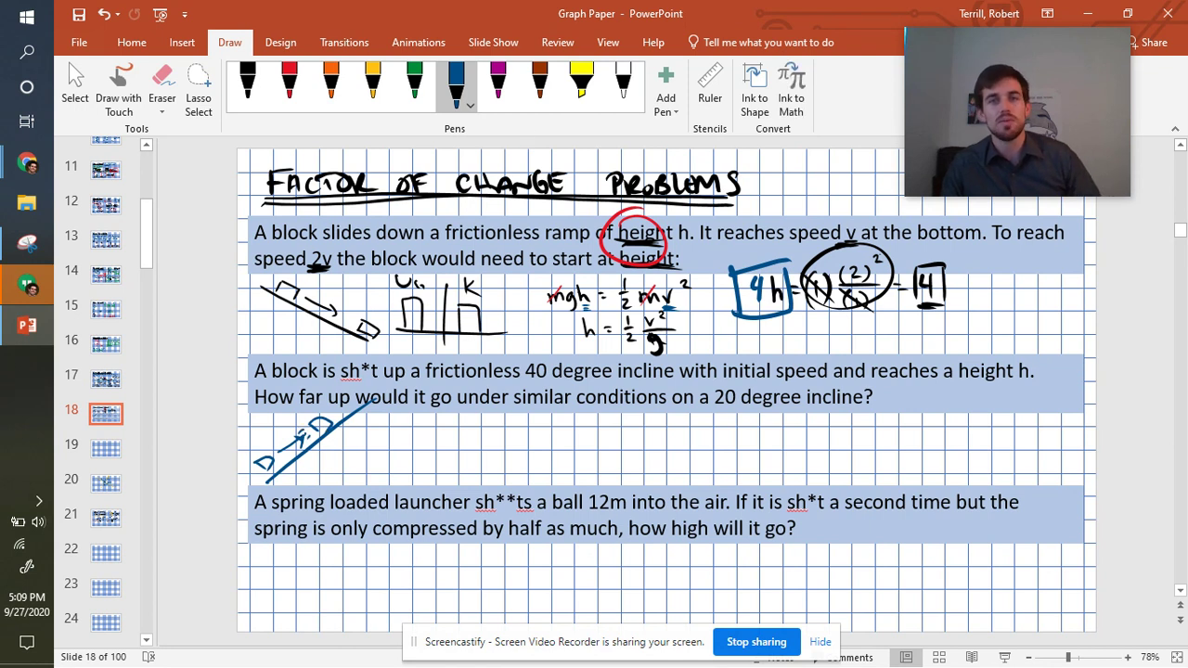
mouse_move(353, 429)
left_mouse_down()
mouse_move(365, 444)
mouse_move(356, 470)
mouse_move(388, 453)
mouse_move(326, 475)
mouse_move(308, 460)
left_mouse_up()
left_click_drag(301, 467, 314, 466)
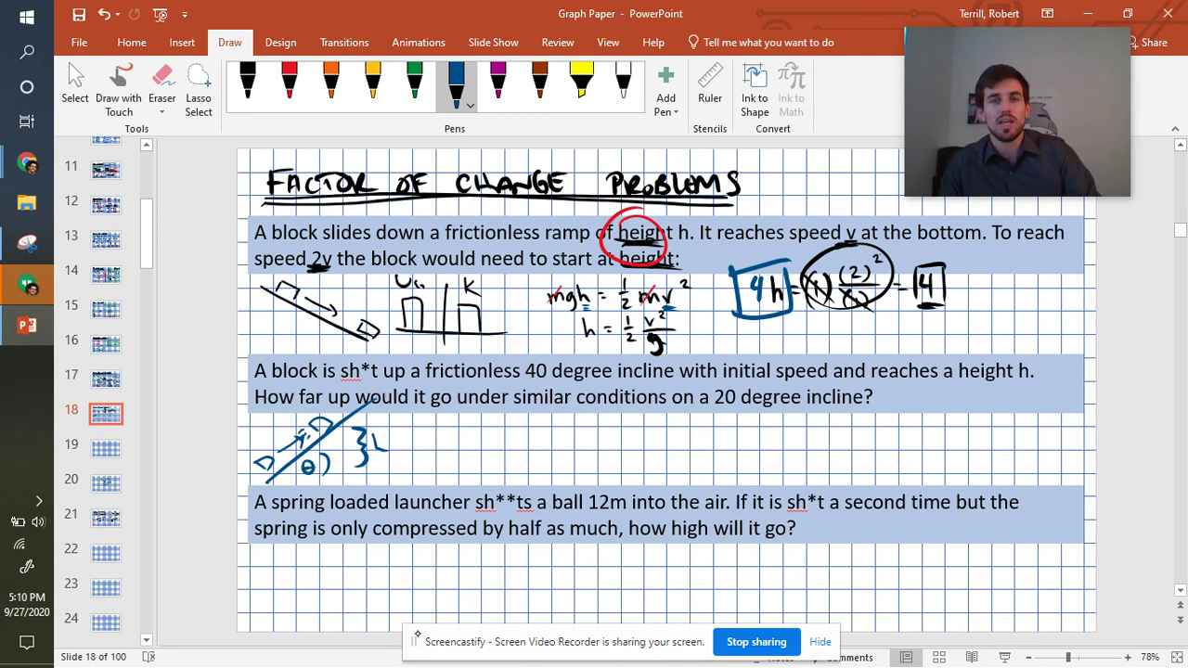
Draw the K and U energy bar charts with their baseline beside the incline
mouse_move(458, 419)
left_mouse_down()
mouse_move(448, 459)
mouse_move(559, 461)
left_mouse_up()
mouse_move(464, 438)
left_mouse_down()
mouse_move(464, 454)
mouse_move(480, 454)
mouse_move(475, 427)
mouse_move(504, 479)
left_mouse_up()
left_click_drag(516, 434, 516, 456)
mouse_move(516, 434)
left_mouse_down()
mouse_move(536, 461)
mouse_move(519, 426)
left_mouse_up()
mouse_move(528, 417)
left_mouse_down()
mouse_move(584, 440)
mouse_move(619, 426)
mouse_move(666, 431)
mouse_move(664, 445)
mouse_move(686, 428)
left_mouse_up()
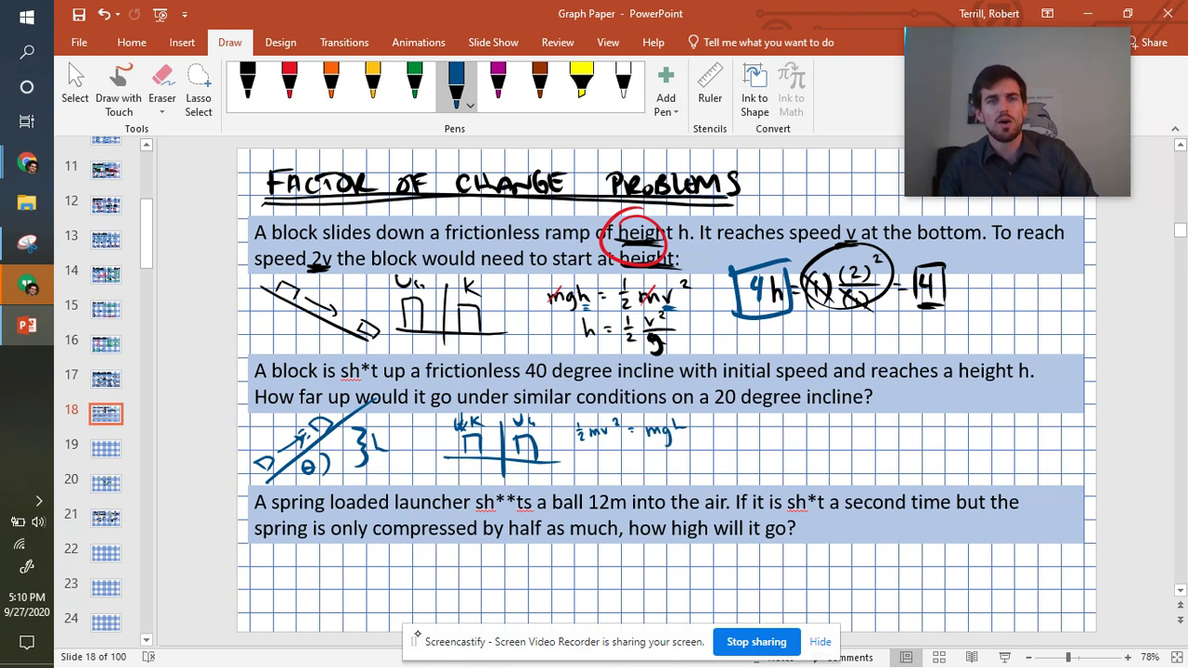
Underline '20 degree', draw an arrow at L, and cancel the masses in ½mv² = mgL
left_click_drag(716, 414, 777, 412)
left_click_drag(724, 418, 792, 419)
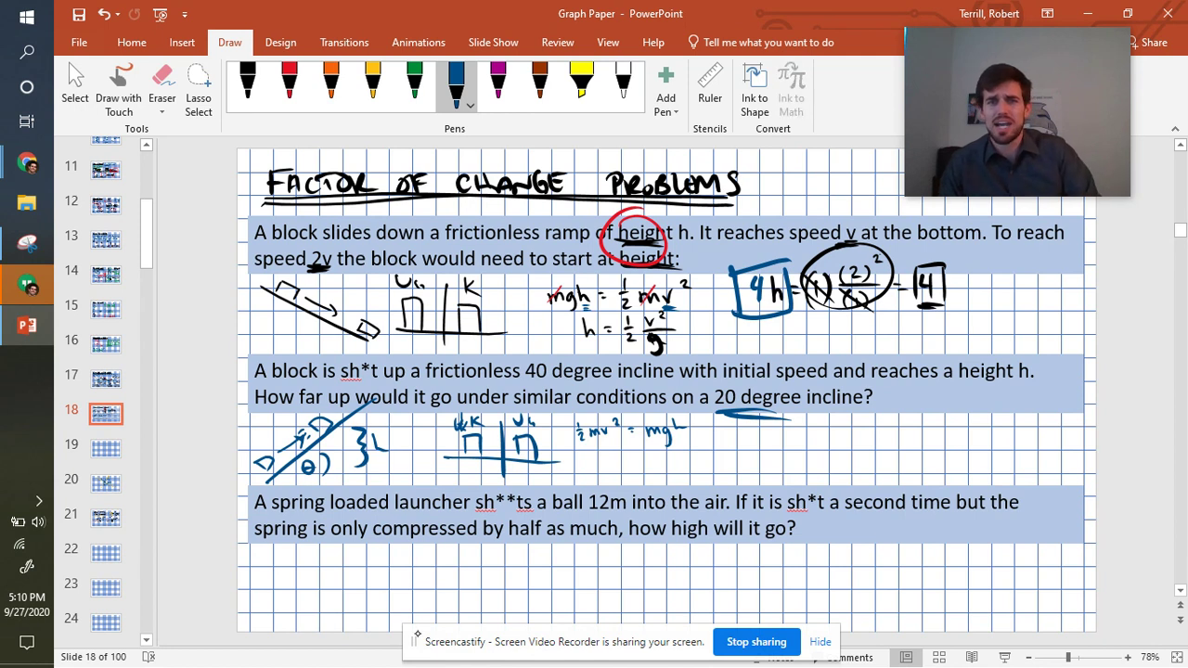
mouse_move(683, 468)
left_mouse_down()
mouse_move(681, 446)
mouse_move(675, 453)
mouse_move(688, 451)
left_mouse_up()
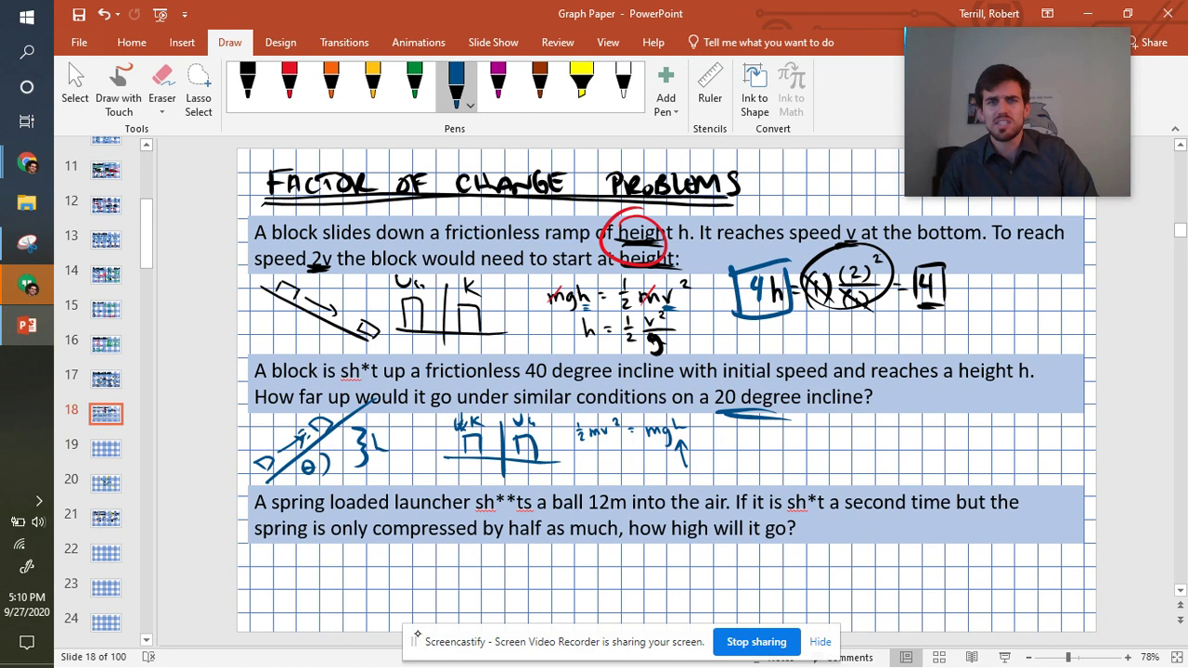
mouse_move(648, 423)
left_mouse_down()
mouse_move(655, 440)
mouse_move(588, 438)
left_mouse_up()
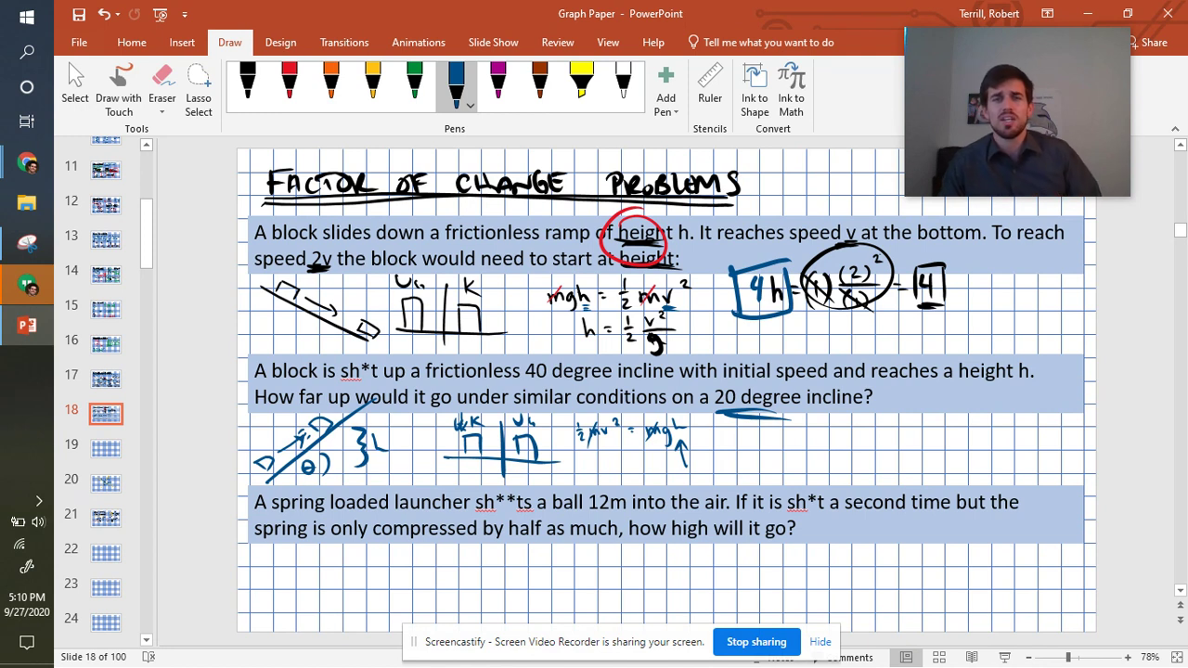
left_click_drag(783, 469, 900, 440)
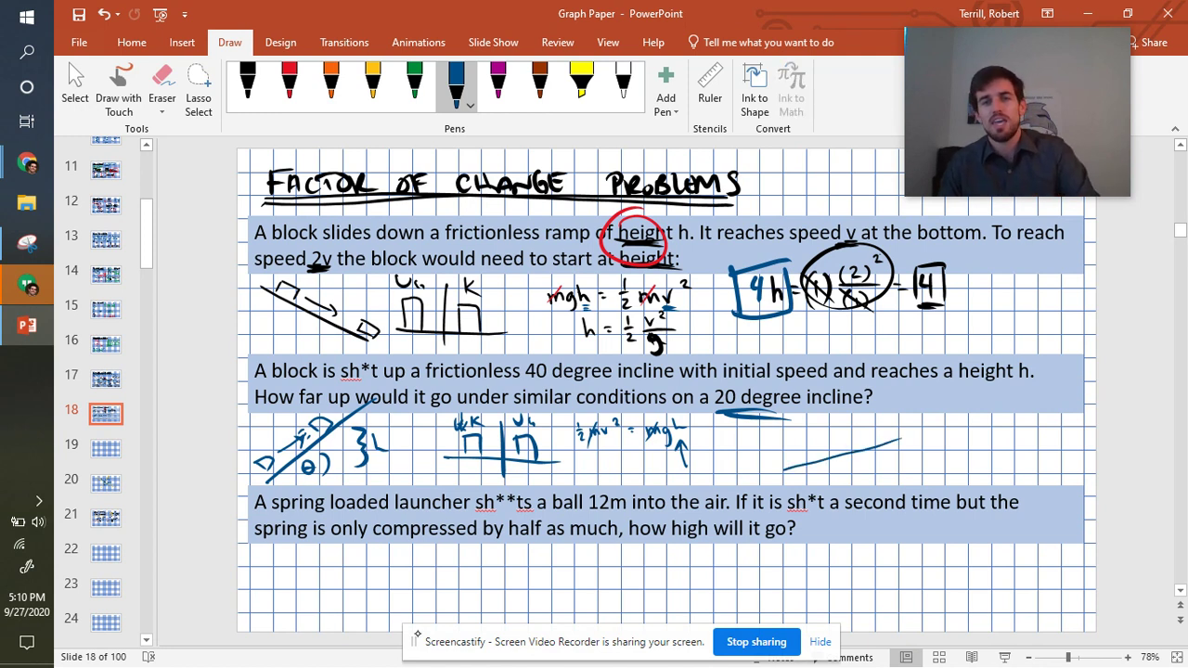
Complete the shallow 20-degree incline sketch with the block's path and label the height h
mouse_move(782, 471)
left_mouse_down()
mouse_move(842, 441)
mouse_move(816, 436)
mouse_move(824, 449)
mouse_move(880, 440)
left_mouse_up()
mouse_move(835, 475)
left_mouse_down()
mouse_move(881, 470)
mouse_move(918, 454)
left_mouse_up()
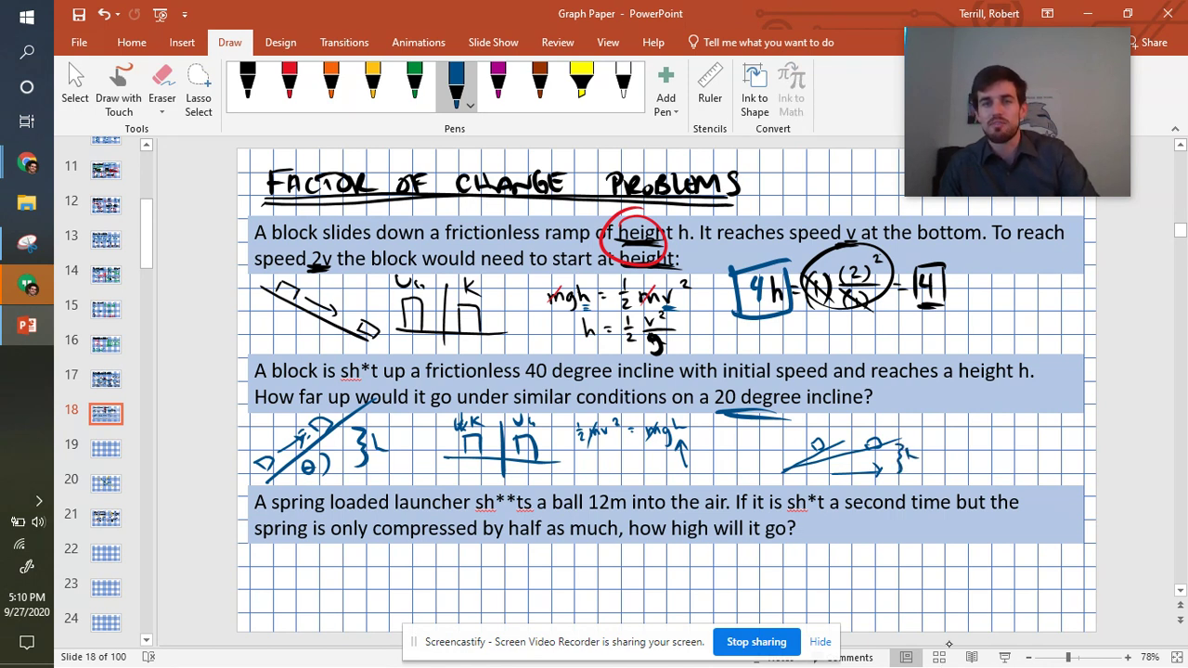
mouse_move(980, 421)
left_mouse_down()
mouse_move(979, 445)
mouse_move(1006, 443)
left_mouse_up()
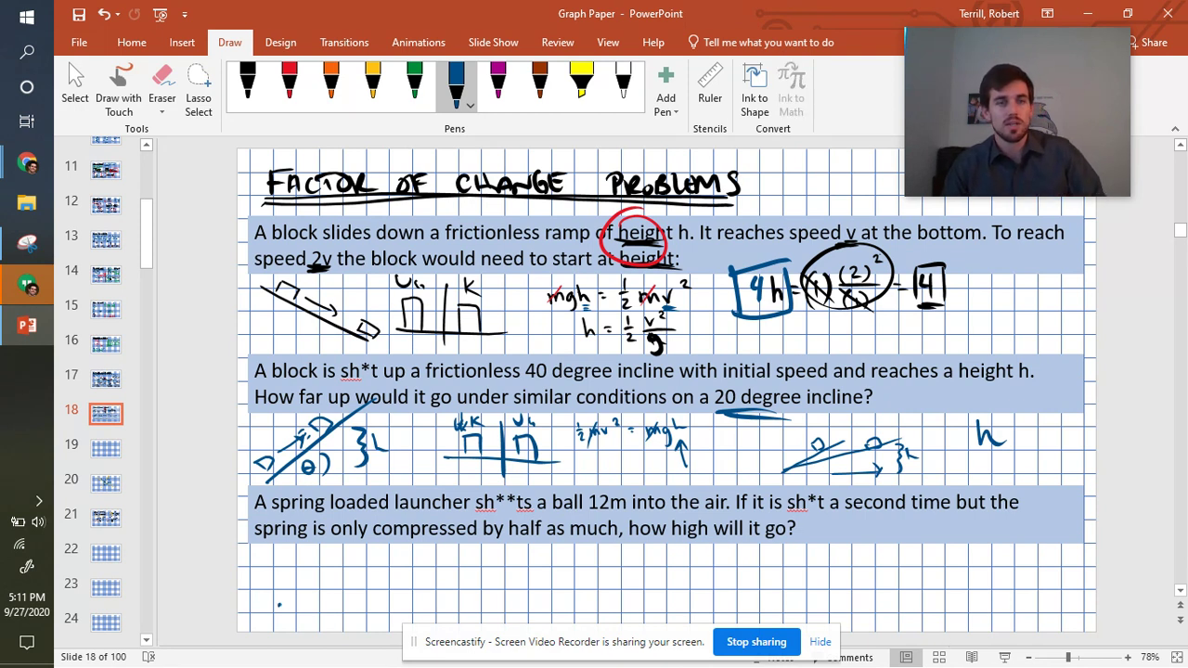
left_click_drag(278, 603, 280, 575)
Sketch the ball with an upward arrow and draw Us and Ug energy bars with a divider
mouse_move(274, 584)
left_mouse_down()
mouse_move(285, 584)
mouse_move(277, 555)
left_mouse_up()
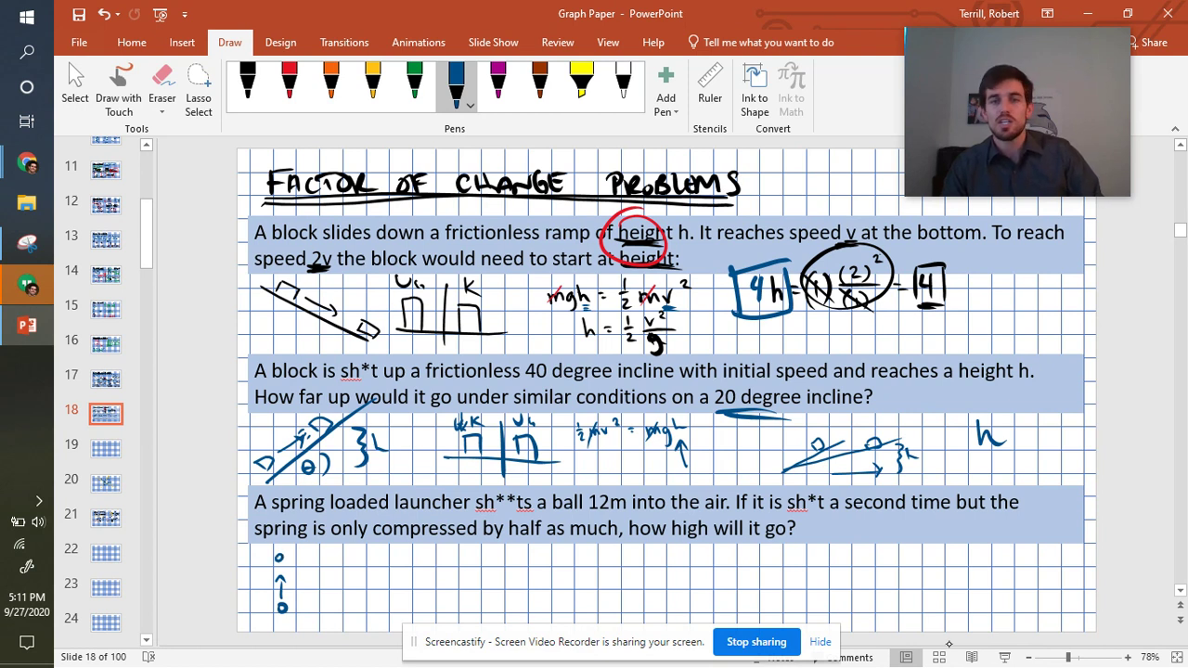
mouse_move(330, 590)
left_mouse_down()
mouse_move(428, 585)
mouse_move(336, 574)
mouse_move(361, 589)
mouse_move(344, 615)
left_mouse_up()
left_click_drag(364, 606, 356, 619)
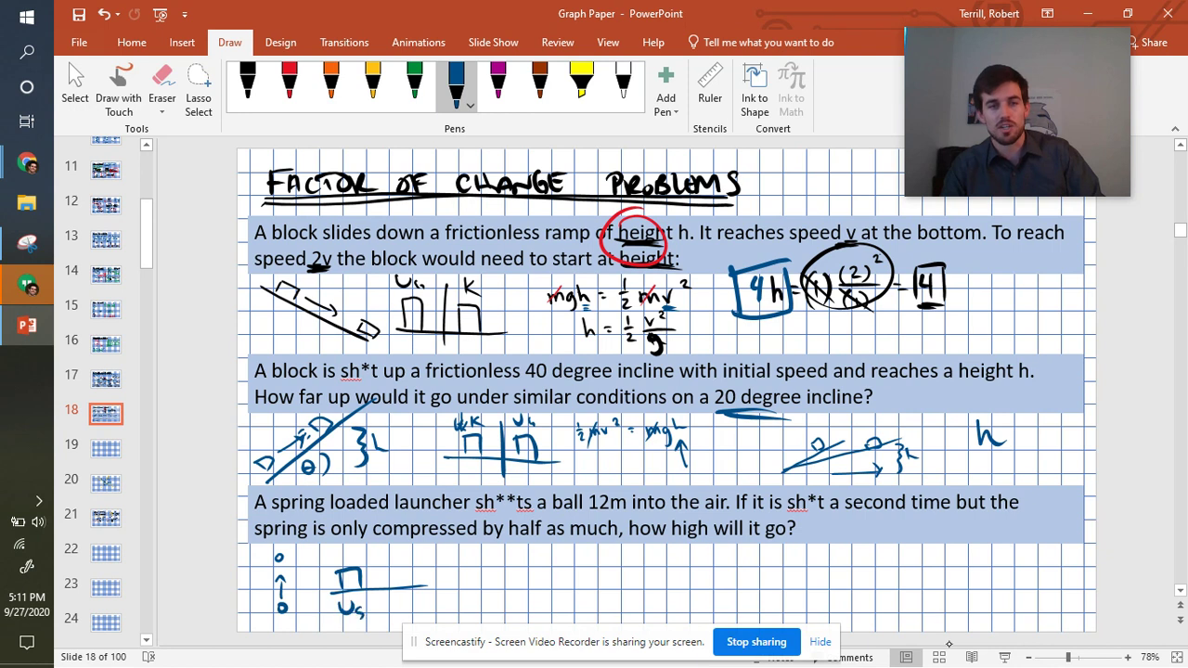
left_click_drag(369, 556, 384, 628)
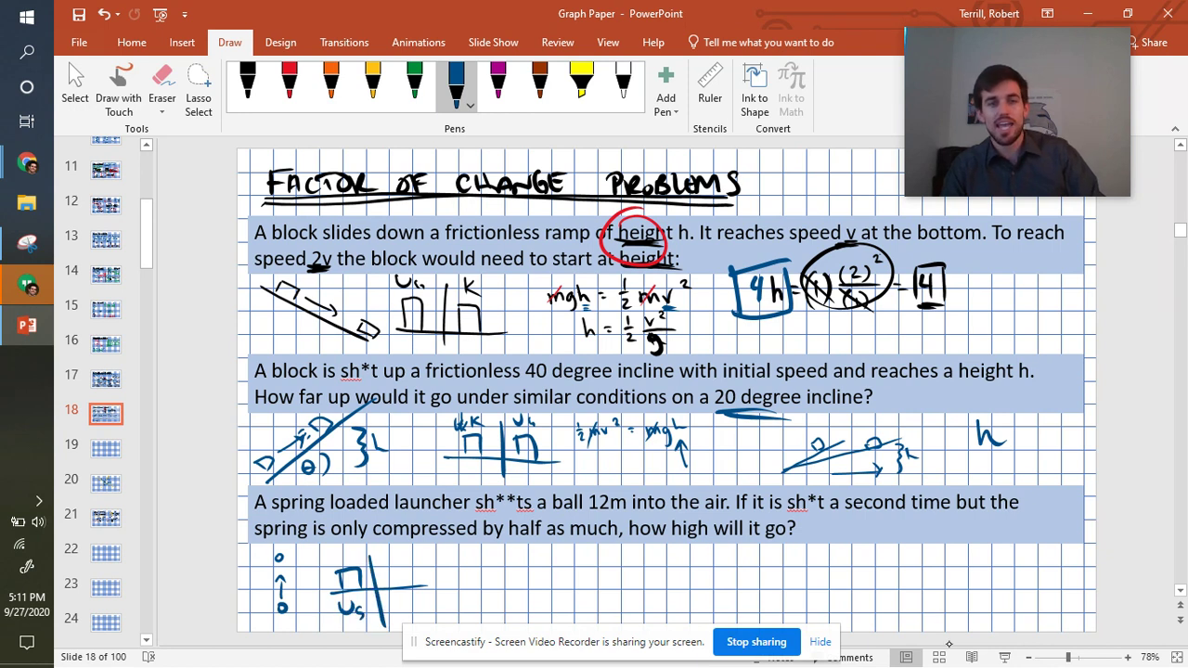
mouse_move(388, 587)
left_mouse_down()
mouse_move(410, 563)
mouse_move(412, 590)
mouse_move(398, 597)
mouse_move(414, 589)
mouse_move(433, 617)
left_mouse_up()
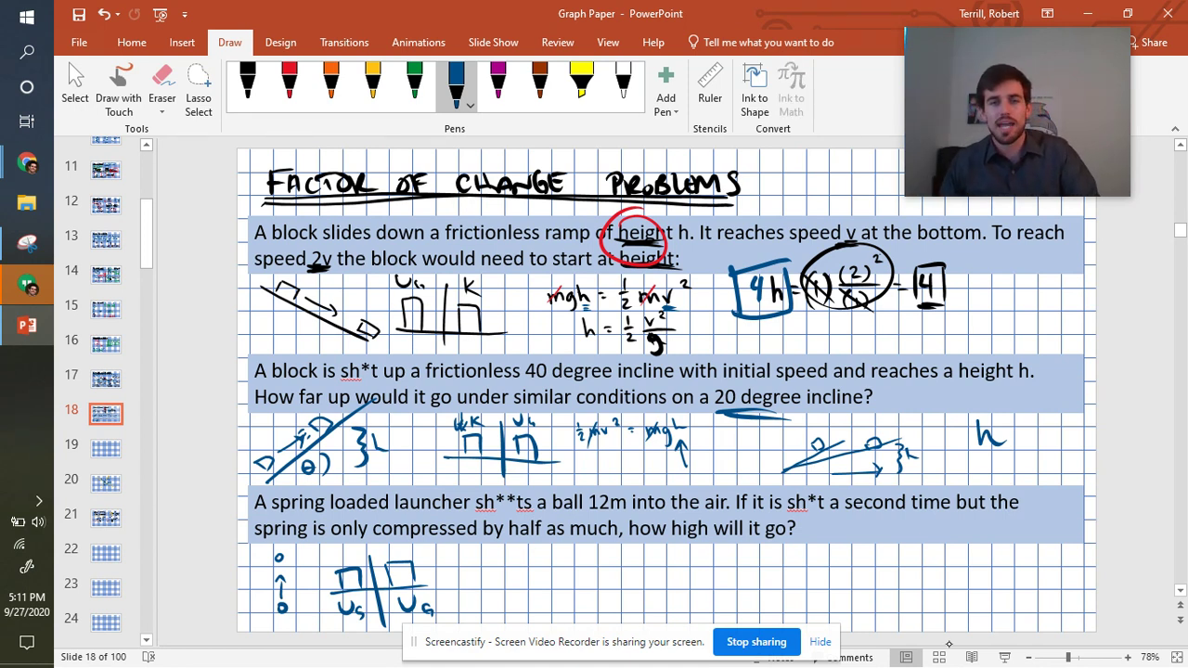
Ink the spring energy equation ½kx² = ½mv² below the third question
left_click_drag(528, 546, 528, 559)
mouse_move(519, 563)
left_mouse_down()
mouse_move(533, 562)
mouse_move(532, 582)
mouse_move(541, 574)
left_mouse_up()
left_click_drag(552, 559, 565, 574)
mouse_move(565, 563)
left_mouse_down()
mouse_move(553, 574)
mouse_move(603, 569)
left_mouse_up()
mouse_move(626, 547)
left_mouse_down()
mouse_move(631, 580)
mouse_move(634, 568)
left_mouse_up()
left_click_drag(638, 576, 660, 574)
left_click_drag(655, 564, 689, 560)
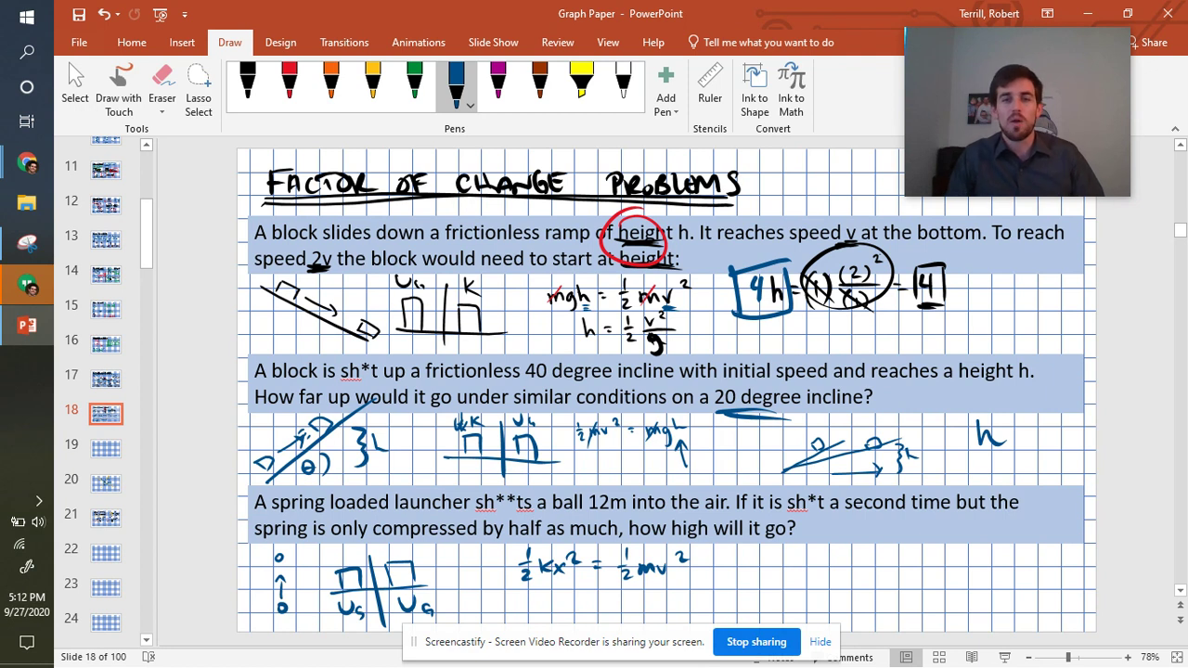
Undo a stray underline, erase ½mv² and write mgy in blue, giving ½kx² = mgy
left_click_drag(666, 538, 725, 542)
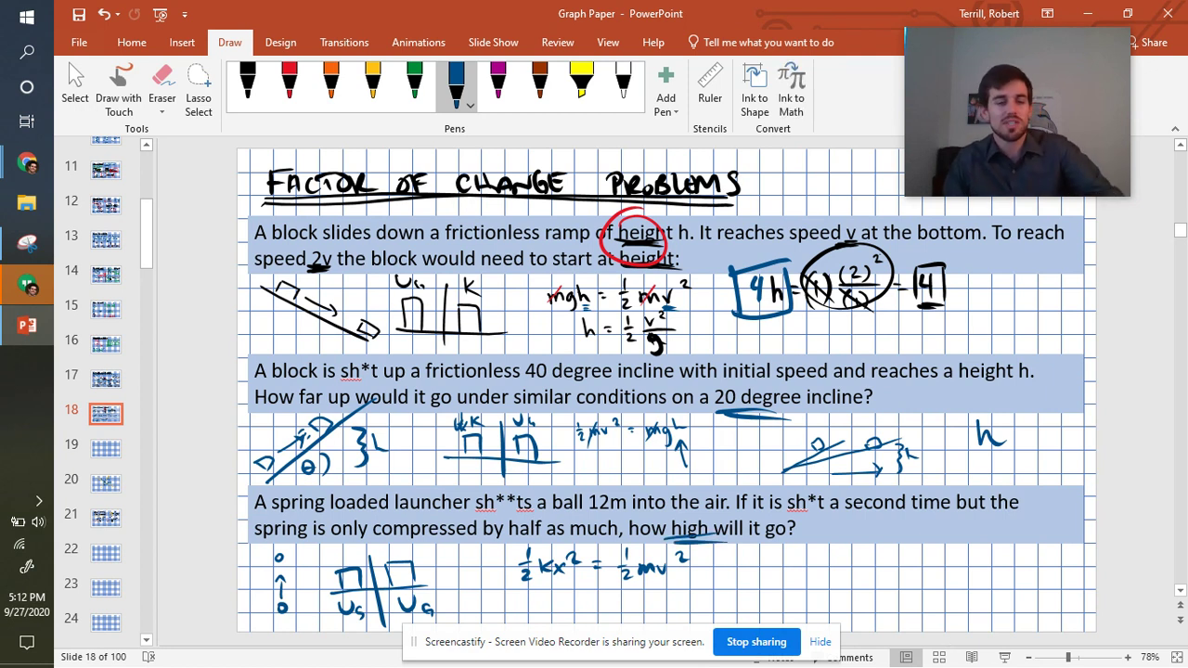
key("ctrl+z")
key("ctrl+z")
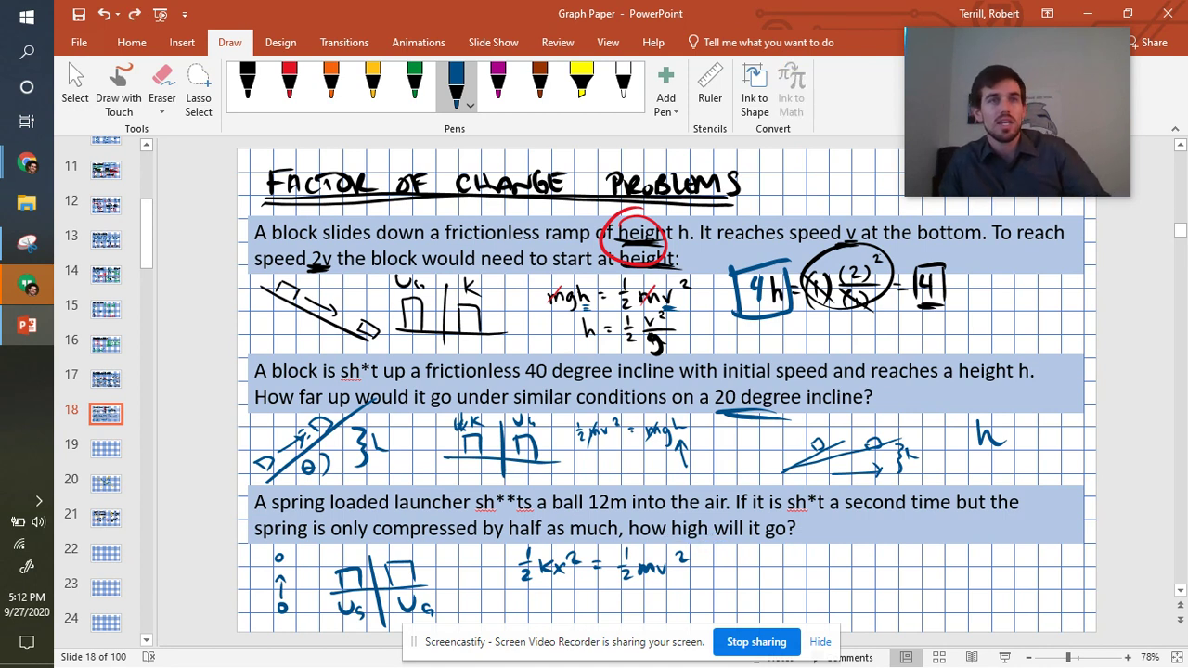
left_click(161, 83)
mouse_move(636, 582)
left_mouse_down()
mouse_move(682, 561)
mouse_move(654, 577)
mouse_move(668, 576)
mouse_move(634, 558)
mouse_move(613, 568)
left_mouse_up()
left_click(456, 88)
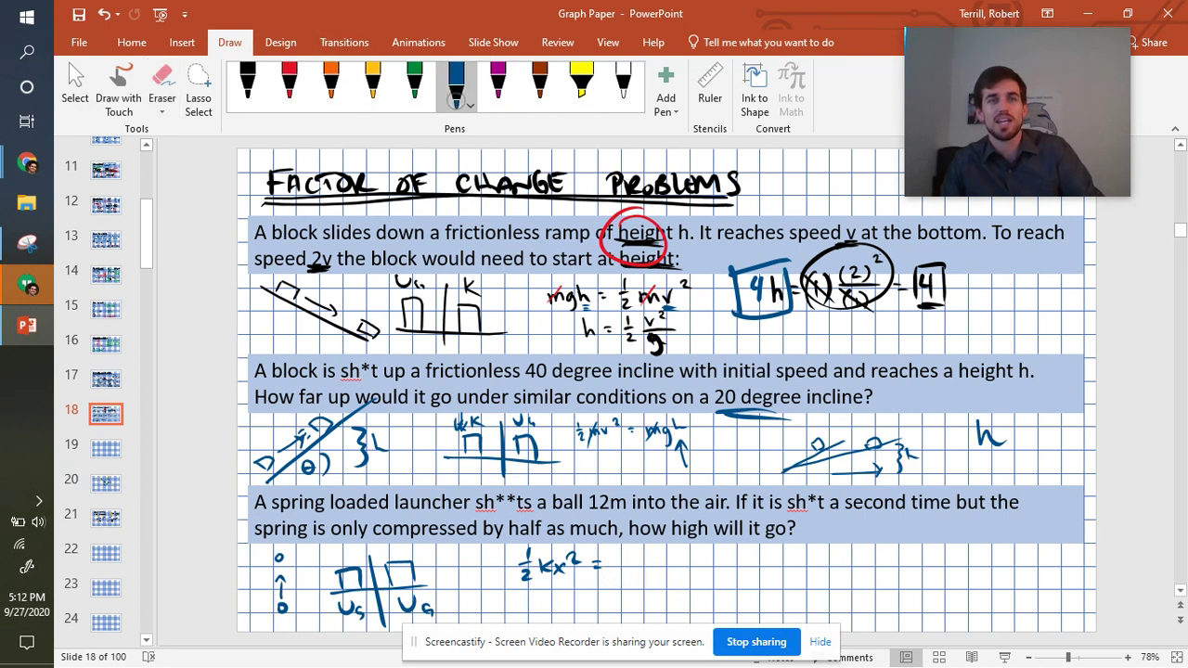
mouse_move(612, 570)
left_mouse_down()
mouse_move(629, 560)
mouse_move(640, 584)
mouse_move(642, 558)
mouse_move(659, 581)
left_mouse_up()
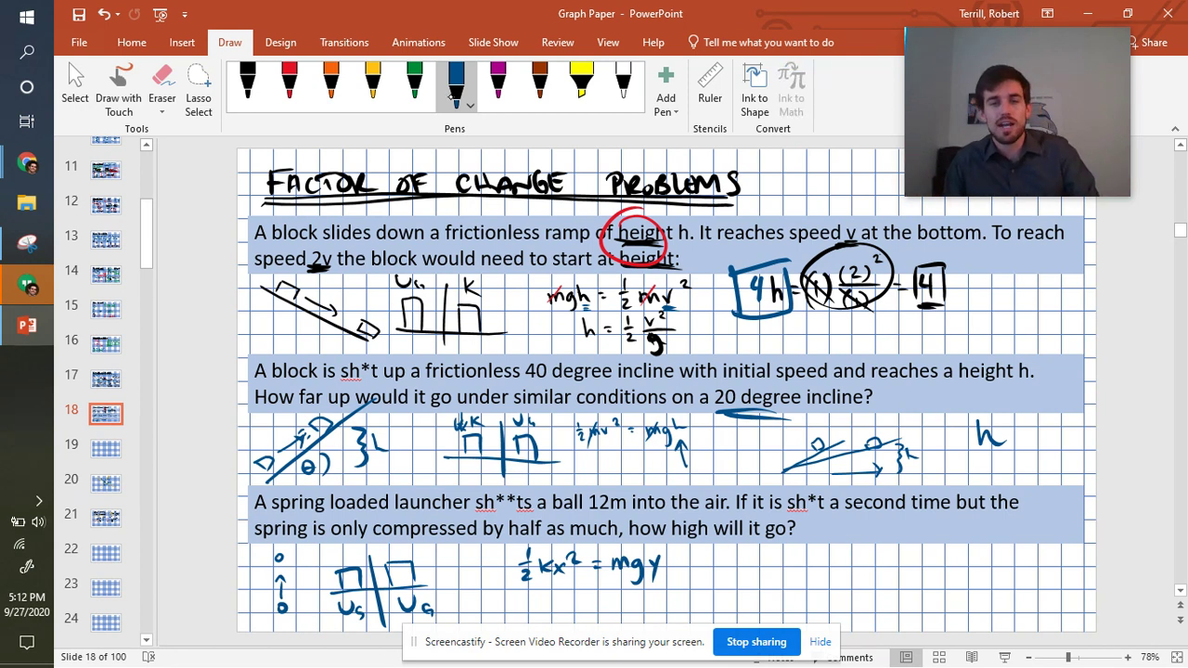
left_click_drag(644, 574, 662, 580)
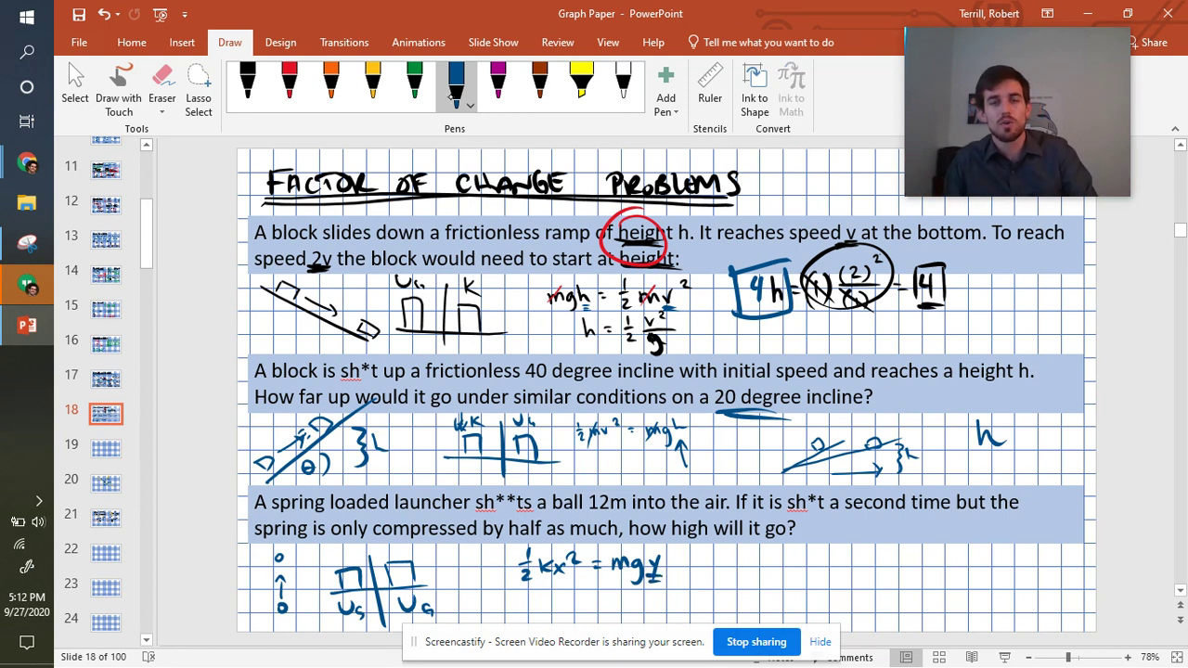
Write y = kx²/2mg, draw an arrow from mgy back to ½kx², and add '='
mouse_move(745, 559)
left_mouse_down()
mouse_move(749, 583)
mouse_move(776, 557)
left_mouse_up()
left_click_drag(766, 563, 838, 564)
mouse_move(837, 552)
left_mouse_down()
mouse_move(827, 564)
mouse_move(854, 554)
mouse_move(873, 566)
left_mouse_up()
mouse_move(804, 580)
left_mouse_down()
mouse_move(801, 590)
mouse_move(839, 590)
left_mouse_up()
left_click_drag(850, 579, 844, 609)
mouse_move(624, 572)
left_mouse_down()
mouse_move(577, 602)
mouse_move(529, 585)
mouse_move(510, 598)
mouse_move(529, 607)
left_mouse_up()
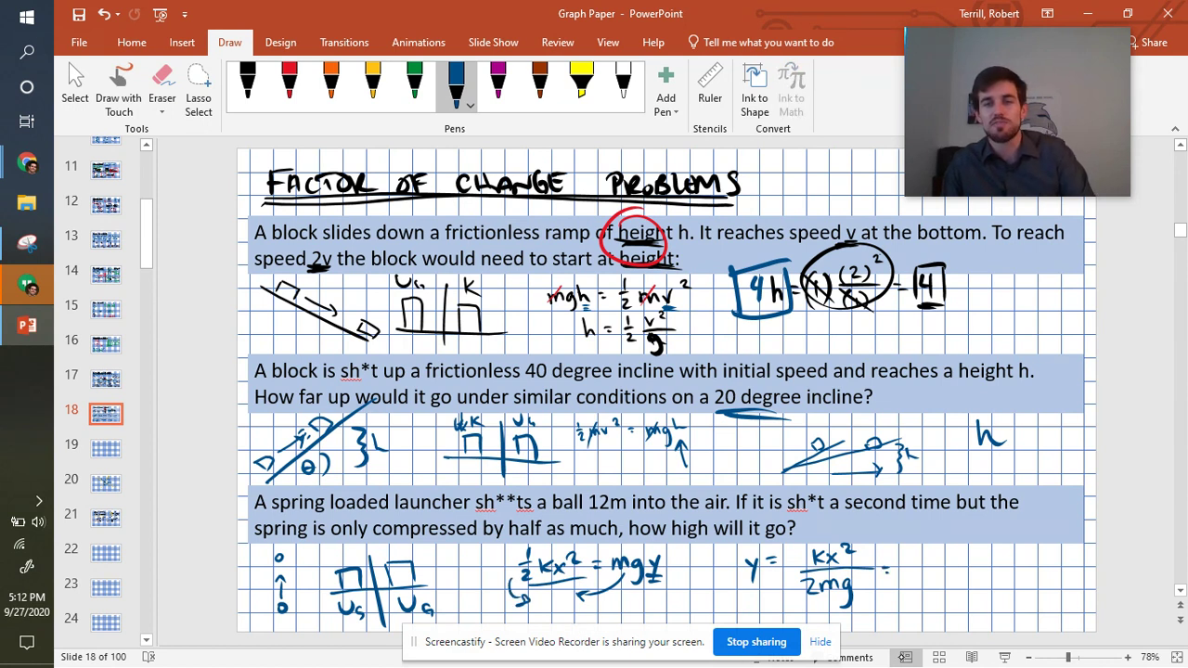
left_click_drag(882, 572, 890, 572)
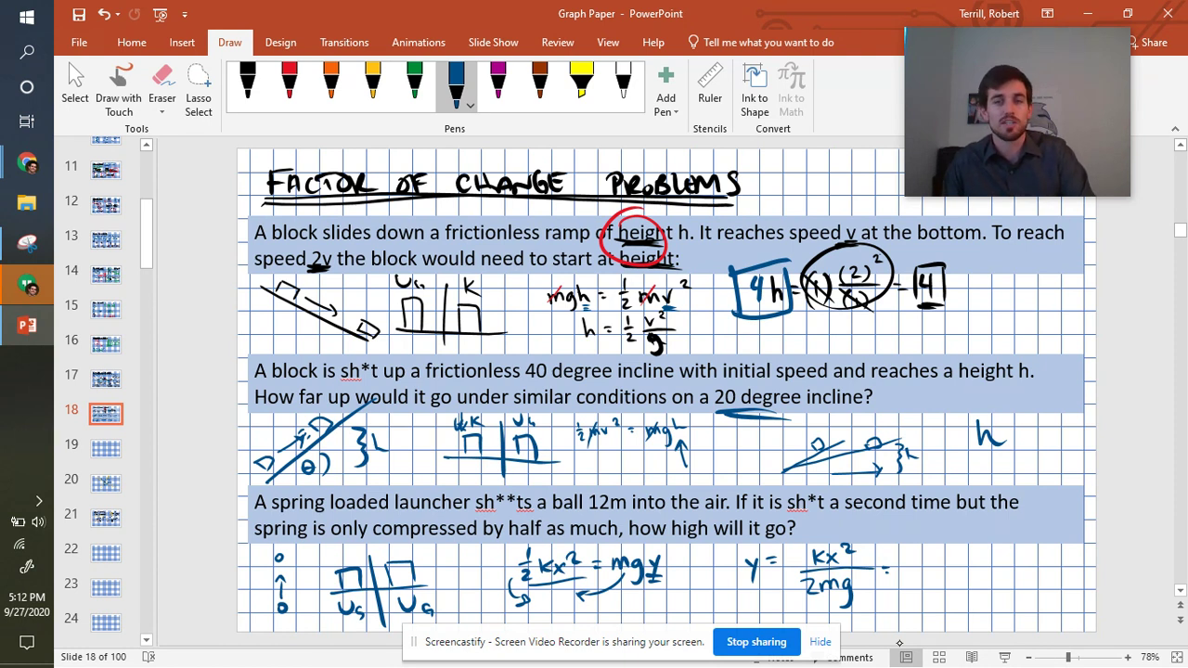
Substitute (1)(½)² as the numerator over a fraction bar
mouse_move(911, 542)
left_mouse_down()
mouse_move(909, 565)
mouse_move(943, 563)
left_mouse_up()
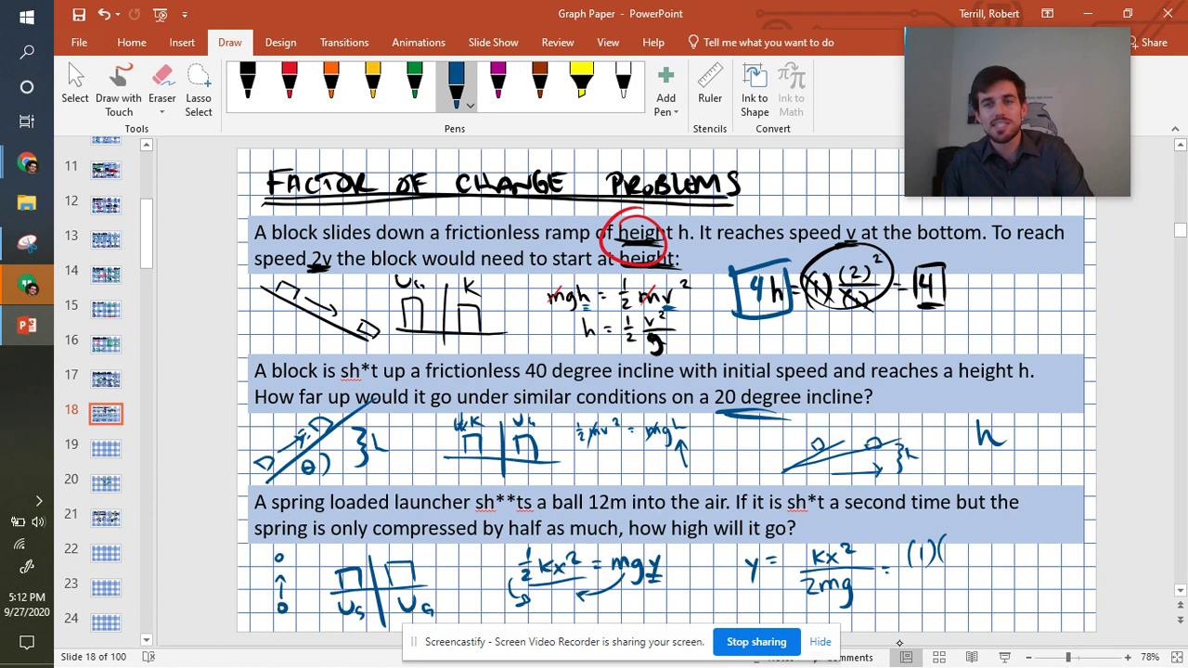
left_click_drag(952, 543, 965, 570)
mouse_move(963, 537)
left_mouse_down()
mouse_move(967, 560)
mouse_move(984, 541)
left_mouse_up()
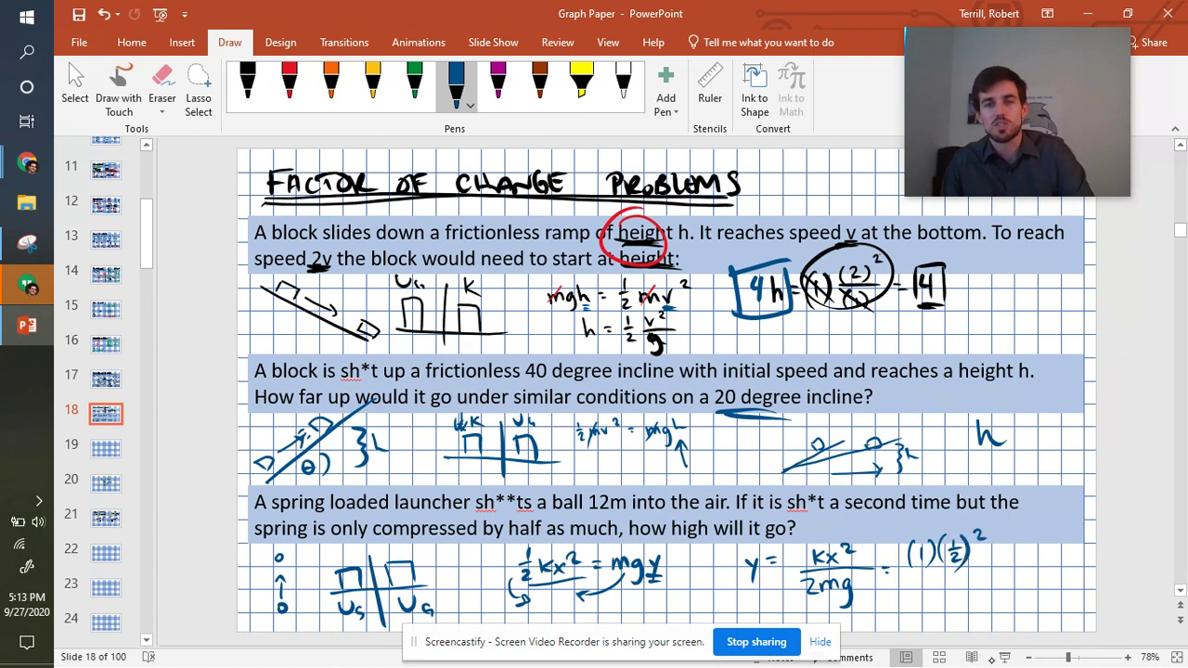
left_click_drag(901, 568, 990, 560)
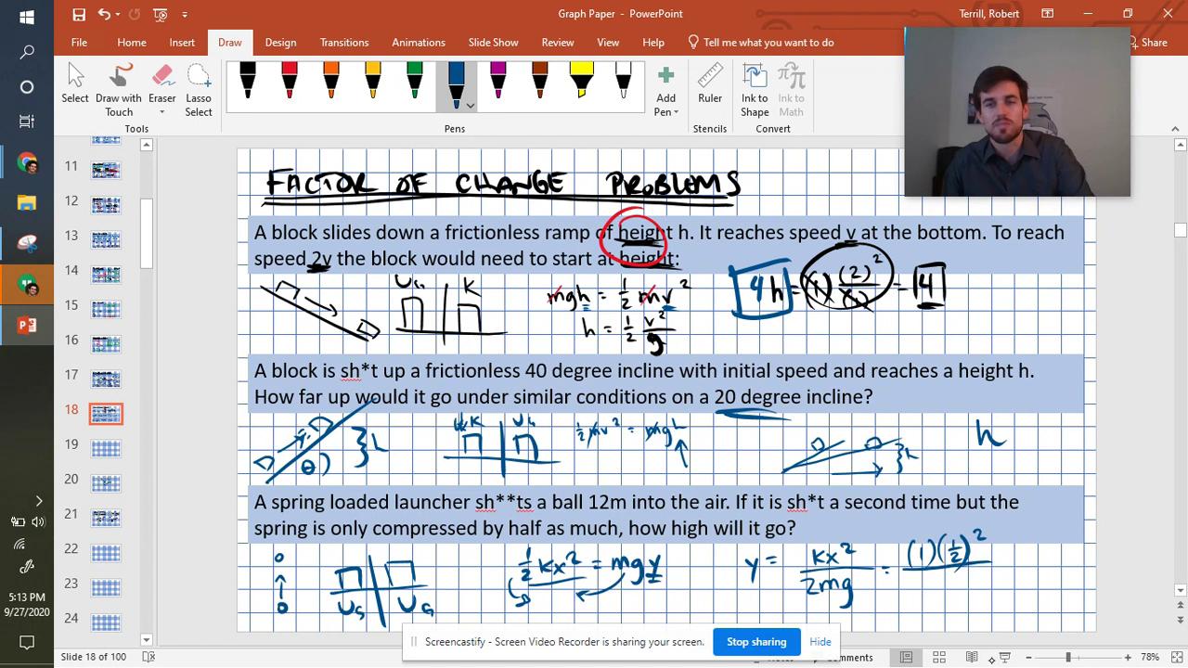
Write (1)(1)(1) as the denominator and the result 1/4, then switch to green ink
mouse_move(912, 575)
left_mouse_down()
mouse_move(907, 595)
mouse_move(920, 592)
left_mouse_up()
left_click_drag(925, 576, 937, 597)
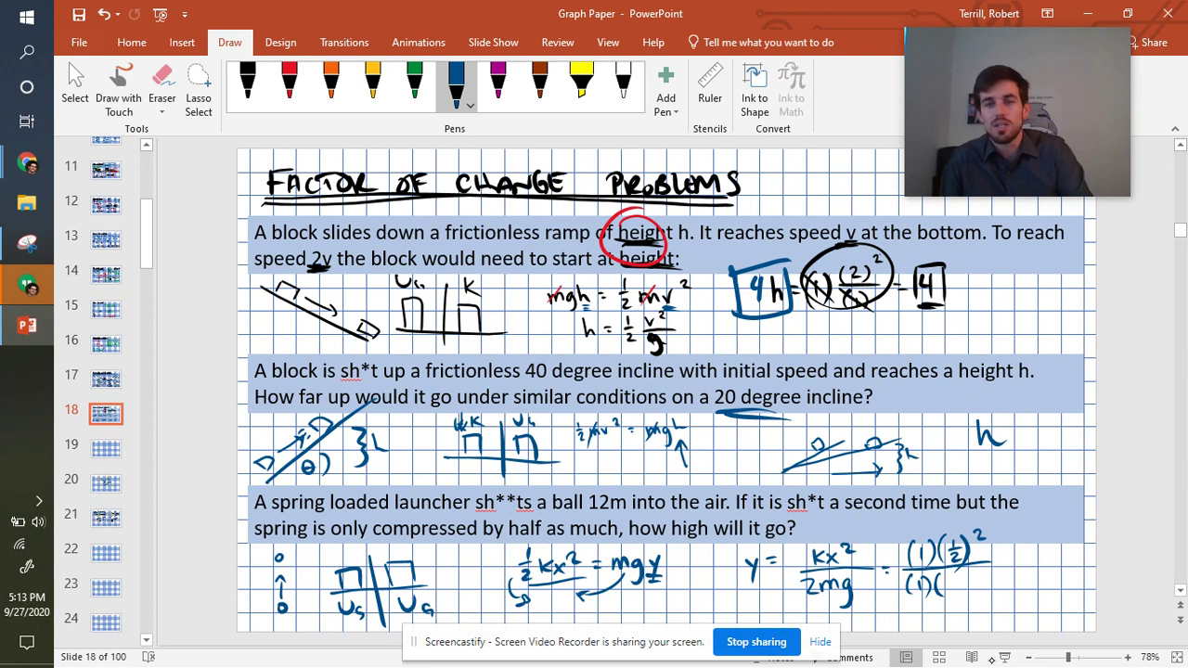
left_click_drag(947, 578, 949, 586)
left_click_drag(953, 569, 962, 592)
left_click_drag(973, 575, 980, 594)
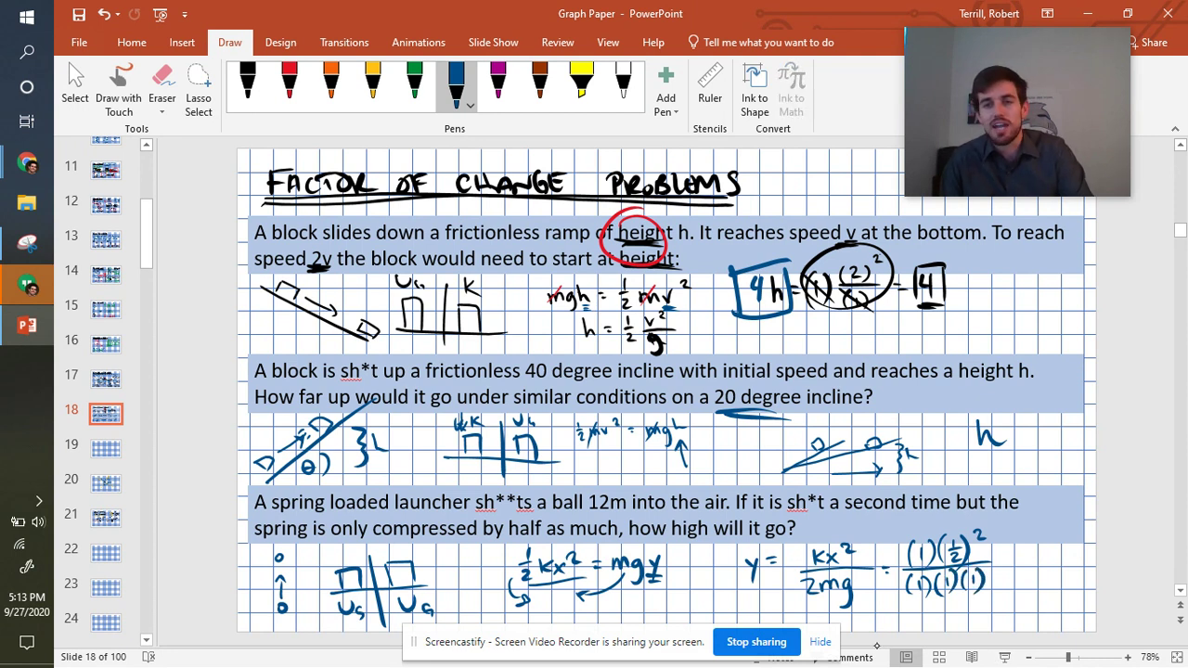
left_click_drag(1032, 542, 1037, 582)
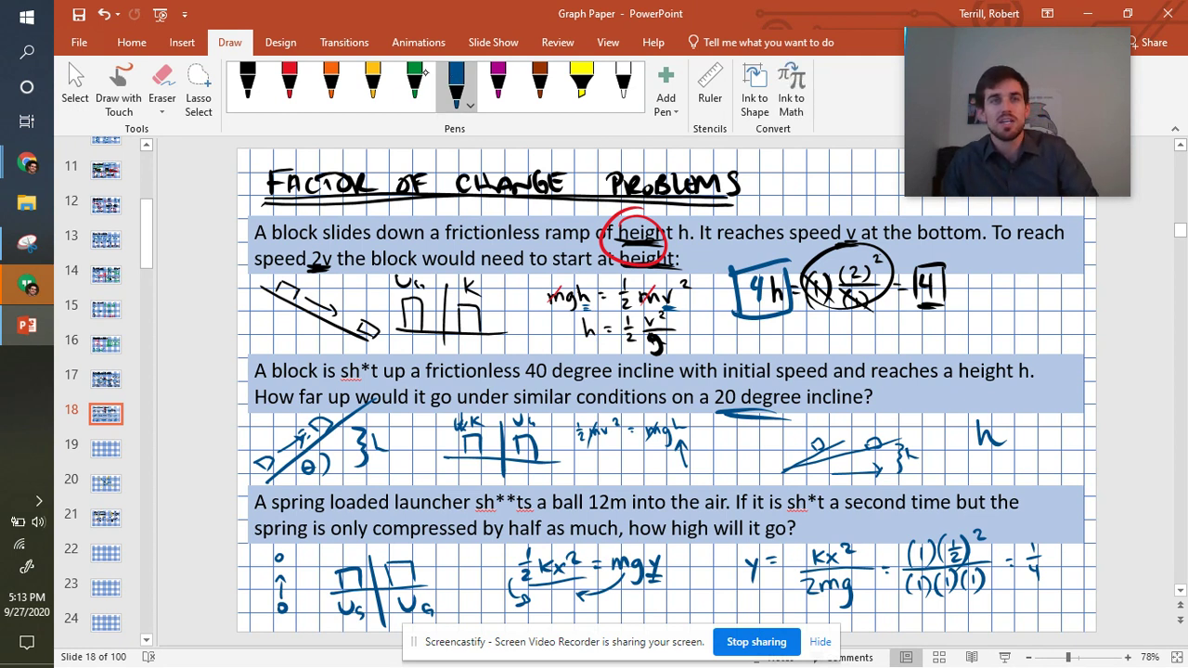
left_click(414, 83)
Box the answer 1/4 in green ink in front of y
mouse_move(725, 541)
left_mouse_down()
mouse_move(733, 593)
mouse_move(768, 595)
mouse_move(707, 538)
left_mouse_up()
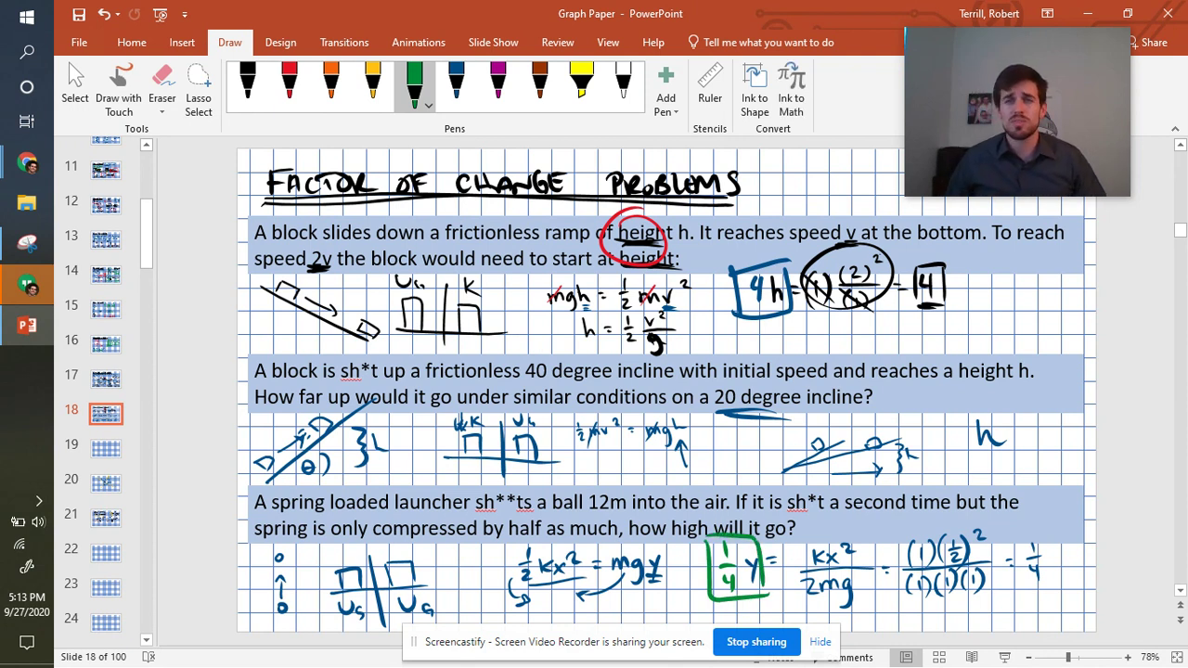